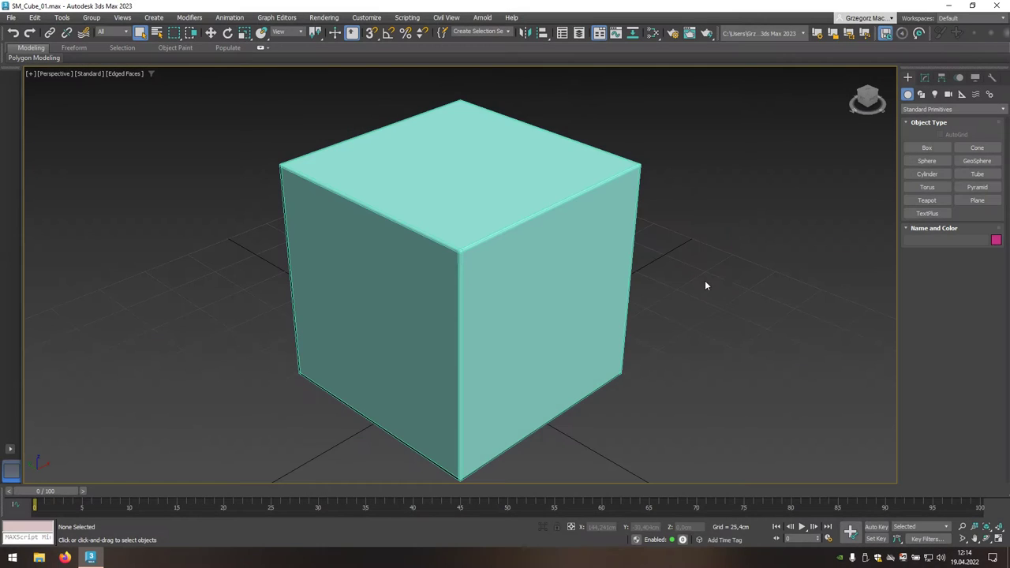
Select SM_Cube_01 and open its Modifier List in the Modify panel, scrolling to Unwrap UVW.
{"action": "left_click", "coordinate": [569, 277]}
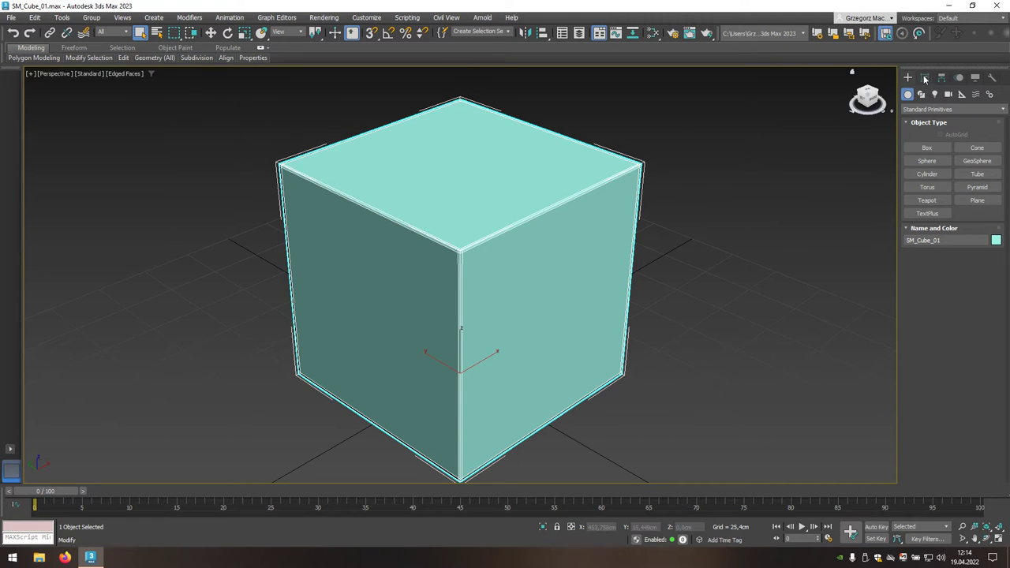
{"action": "left_click", "coordinate": [925, 78]}
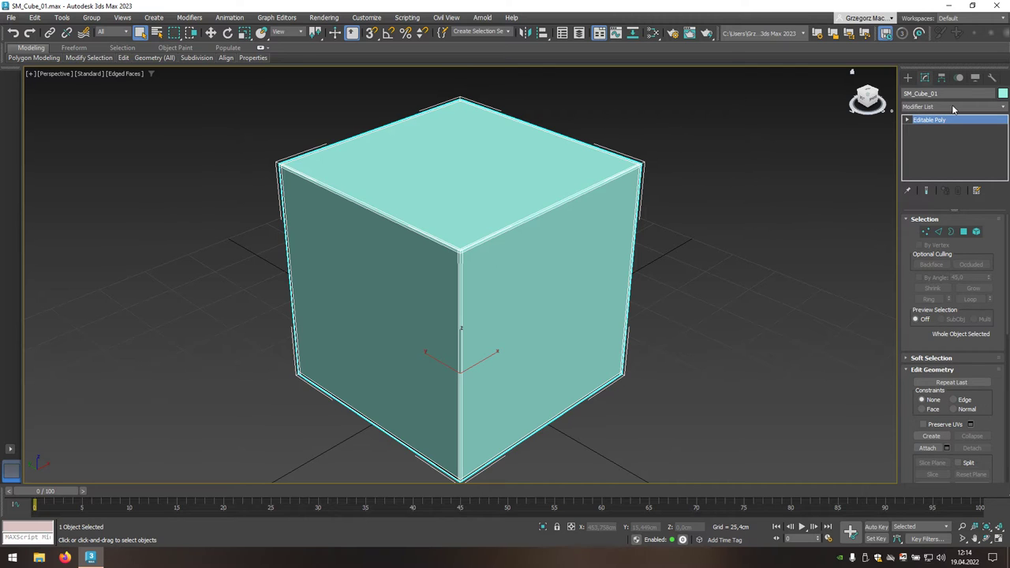
{"action": "left_click", "coordinate": [1005, 109]}
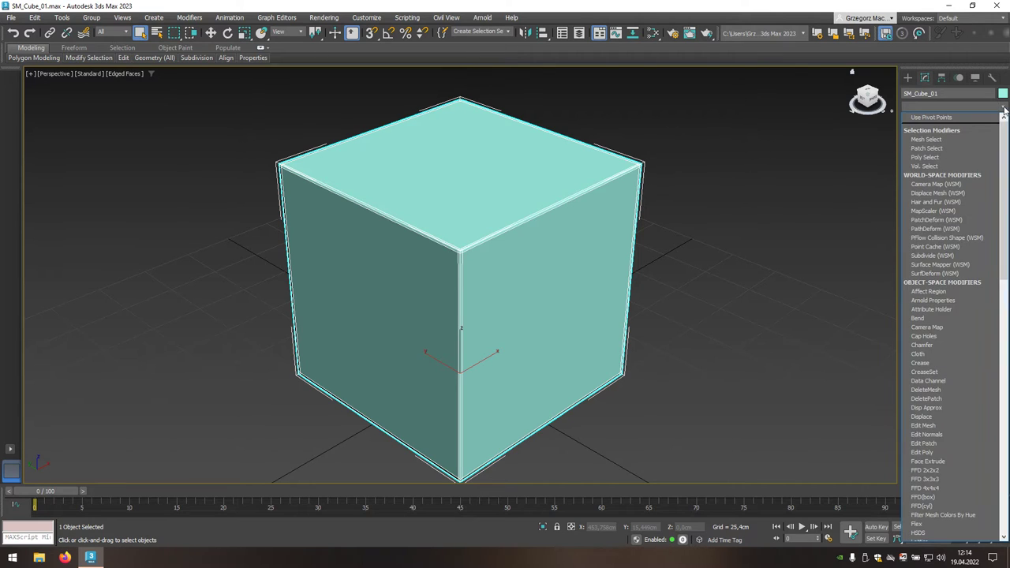
{"action": "left_click_drag", "start_coordinate": [1005, 127], "coordinate": [1005, 363]}
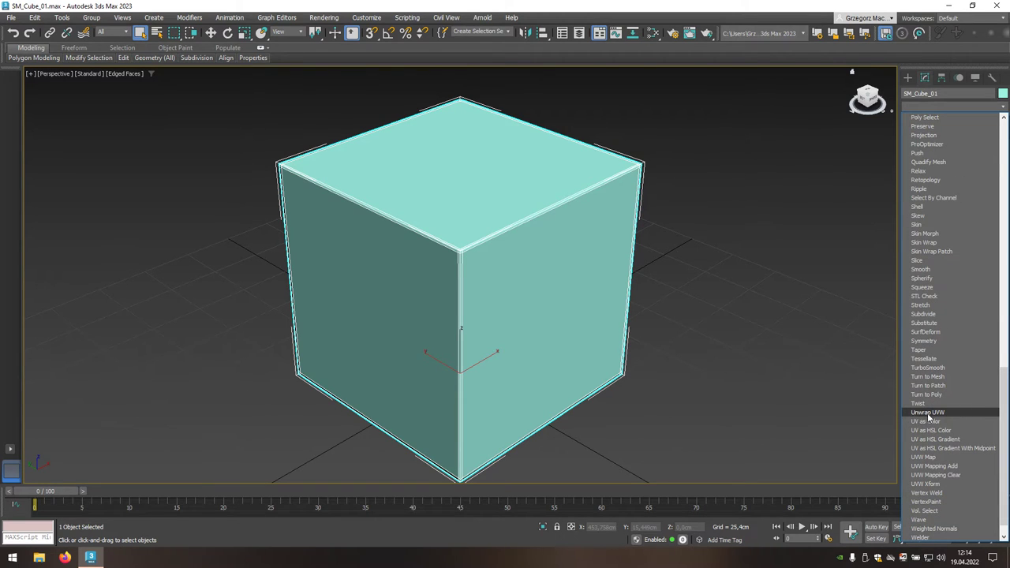
Add an Unwrap UVW modifier, open the UV Editor and show its Tools menu.
{"action": "left_click", "coordinate": [948, 413]}
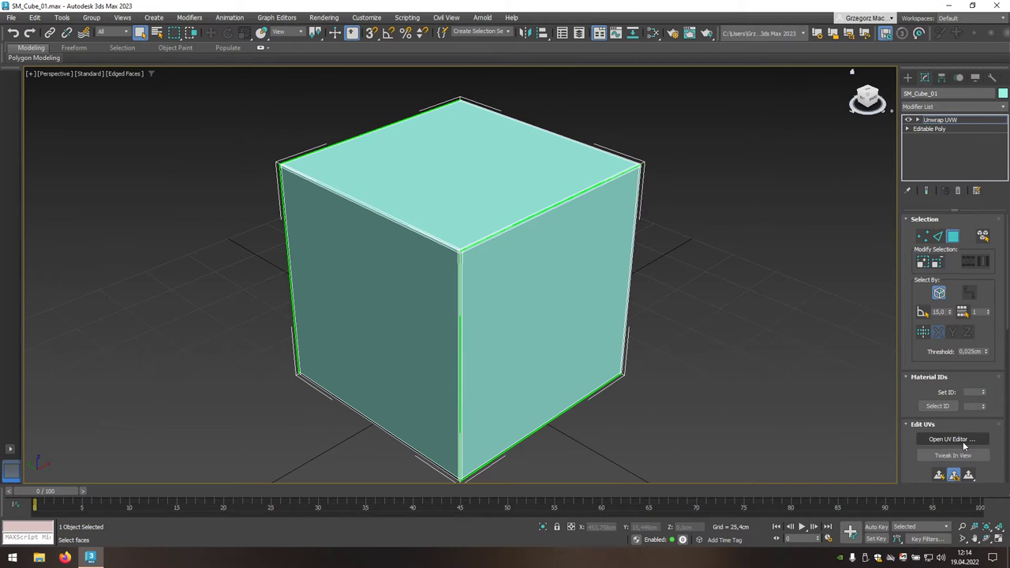
{"action": "left_click", "coordinate": [933, 440]}
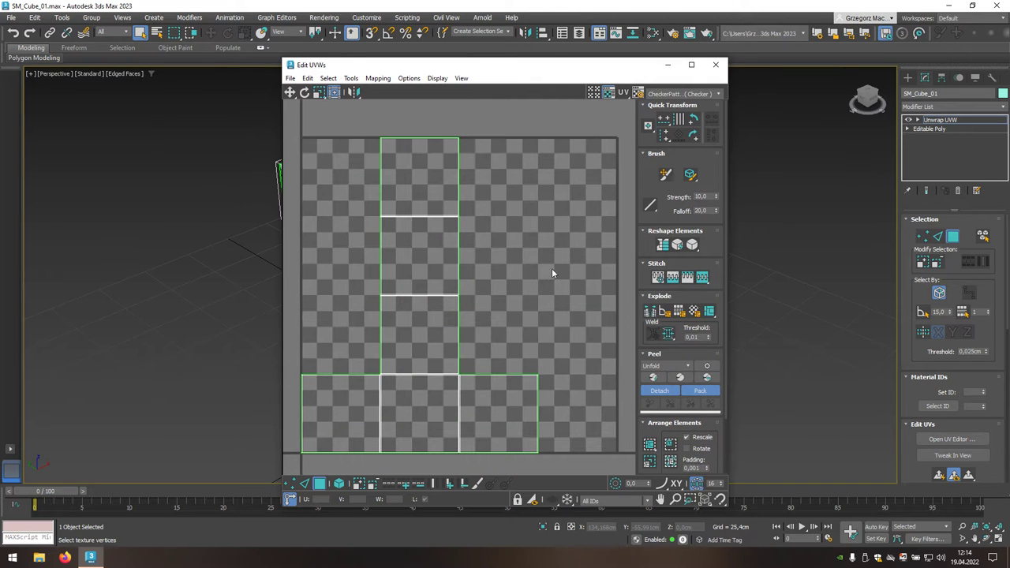
{"action": "left_click", "coordinate": [351, 78]}
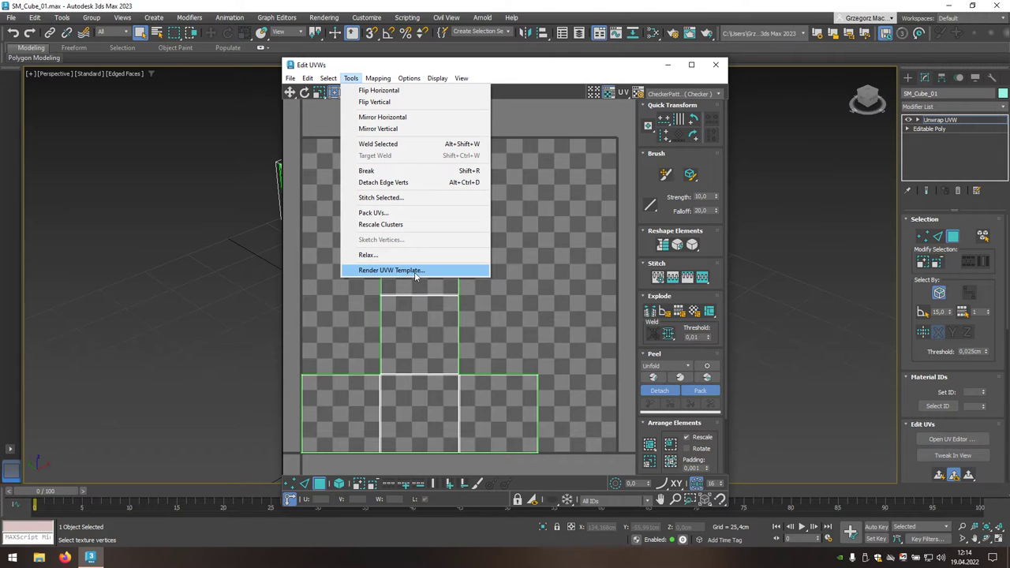
Set the UVW template size to 4096 × 4096 and render it.
{"action": "left_click", "coordinate": [397, 271]}
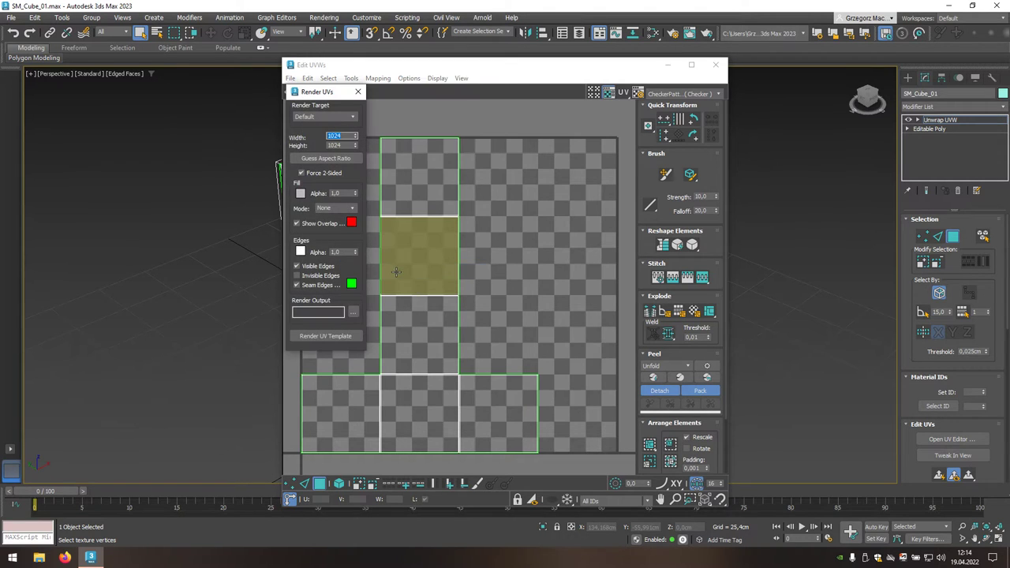
{"action": "left_click", "coordinate": [334, 145]}
{"action": "type", "text": "4096"}
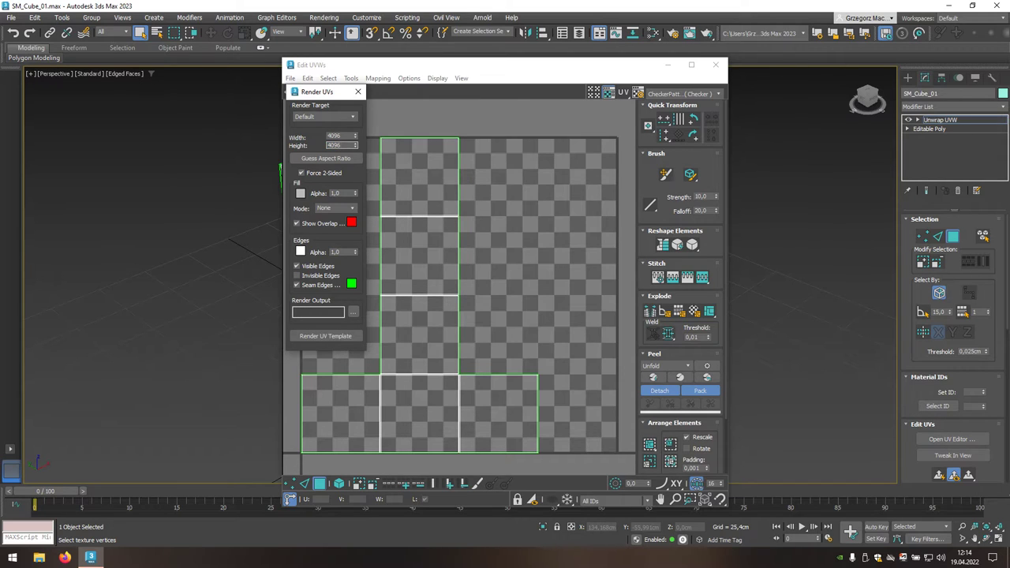
{"action": "left_click", "coordinate": [326, 336]}
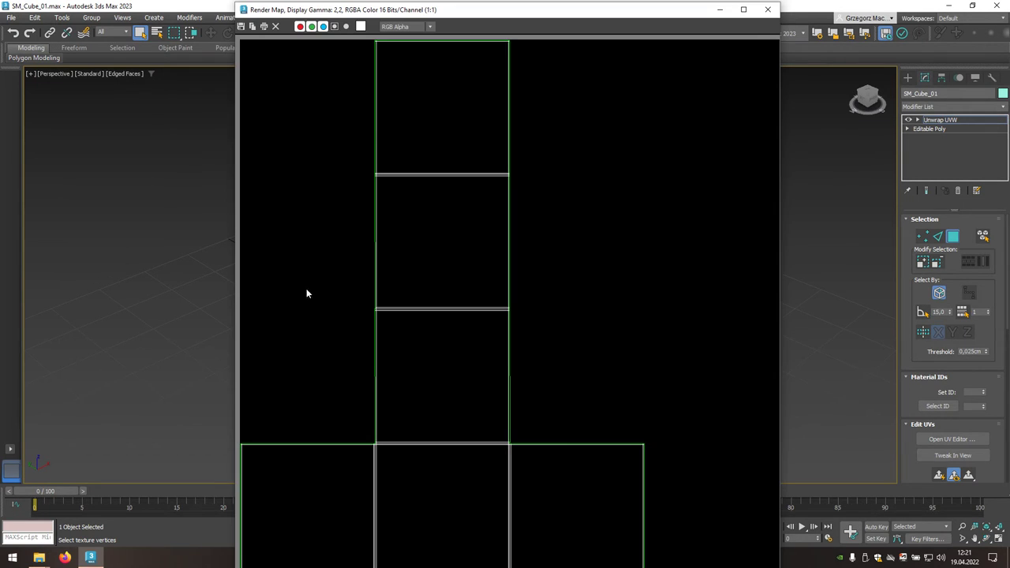
Save the rendered template as uv.png, 24-bit RGB with an alpha channel.
{"action": "left_click", "coordinate": [243, 26]}
{"action": "type", "text": "uv"}
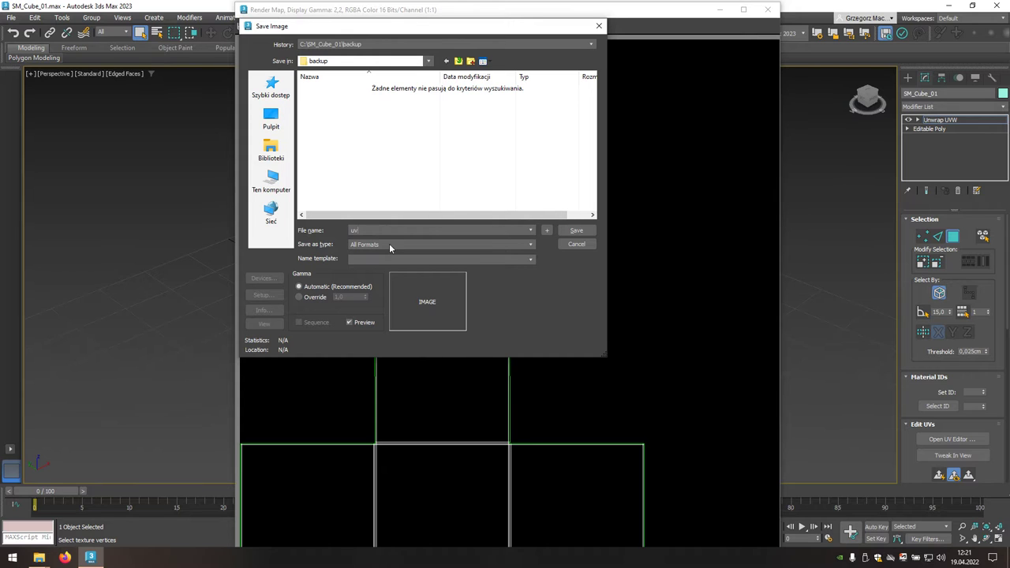
{"action": "left_click", "coordinate": [427, 249]}
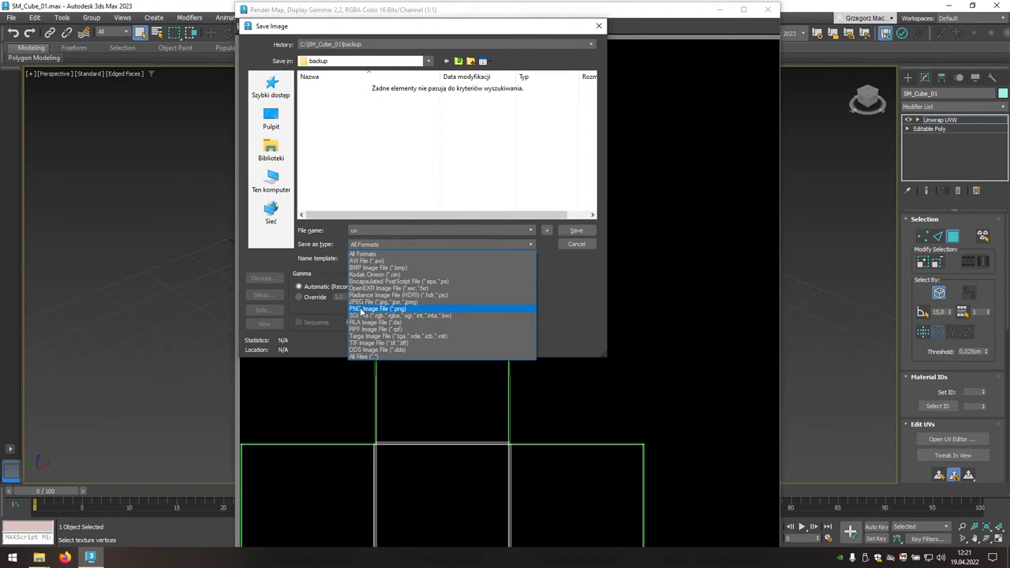
{"action": "left_click", "coordinate": [409, 310]}
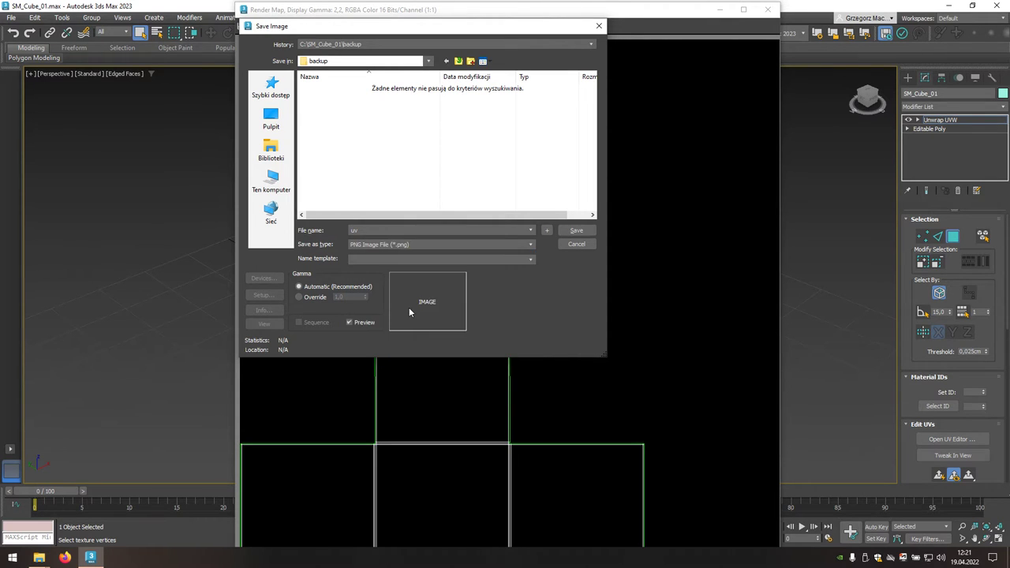
{"action": "left_click", "coordinate": [577, 231]}
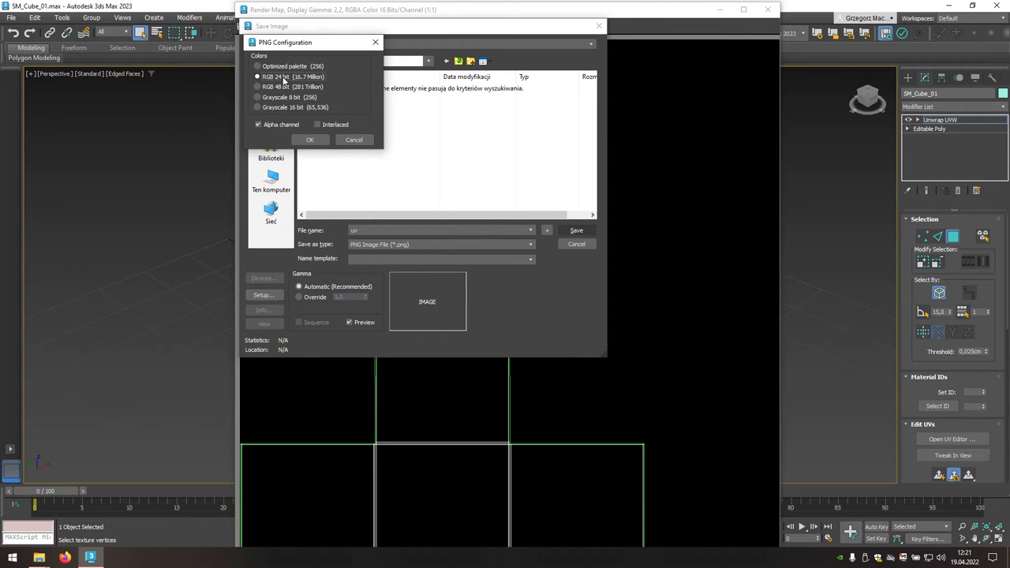
{"action": "left_click", "coordinate": [320, 141]}
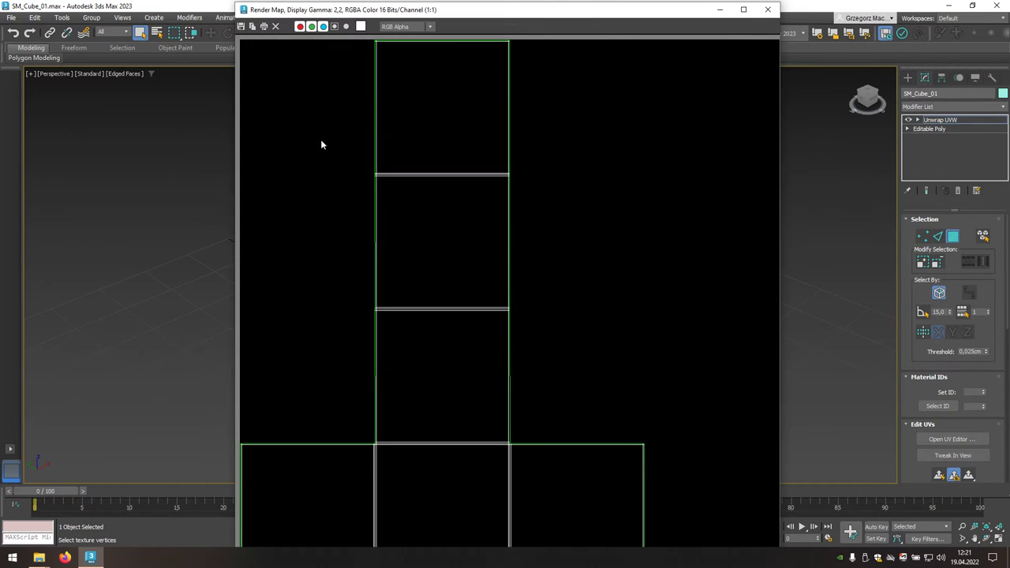
Close the template and Edit UVWs windows, then delete the Unwrap UVW modifier.
{"action": "left_click", "coordinate": [768, 11]}
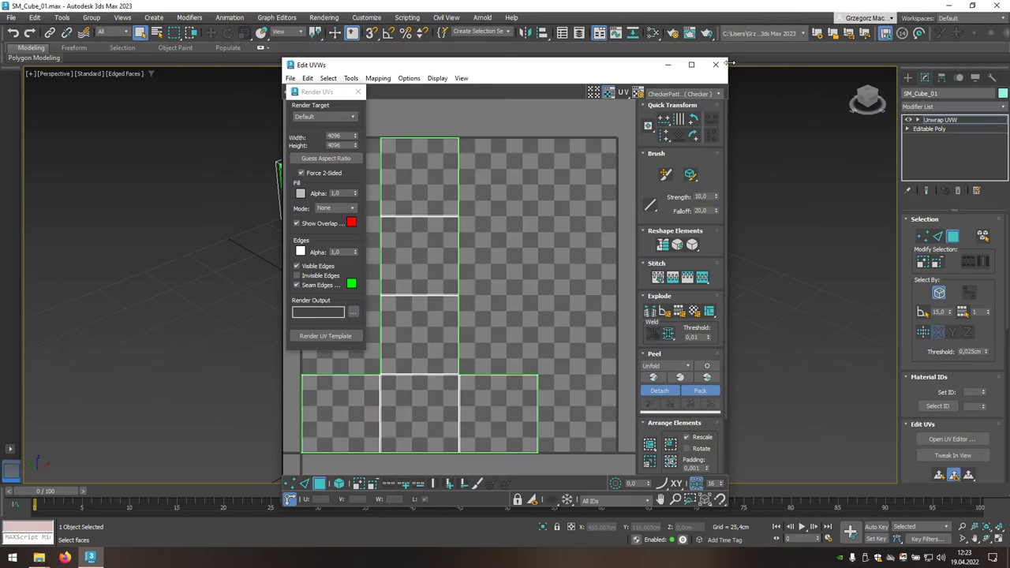
{"action": "left_click", "coordinate": [719, 66]}
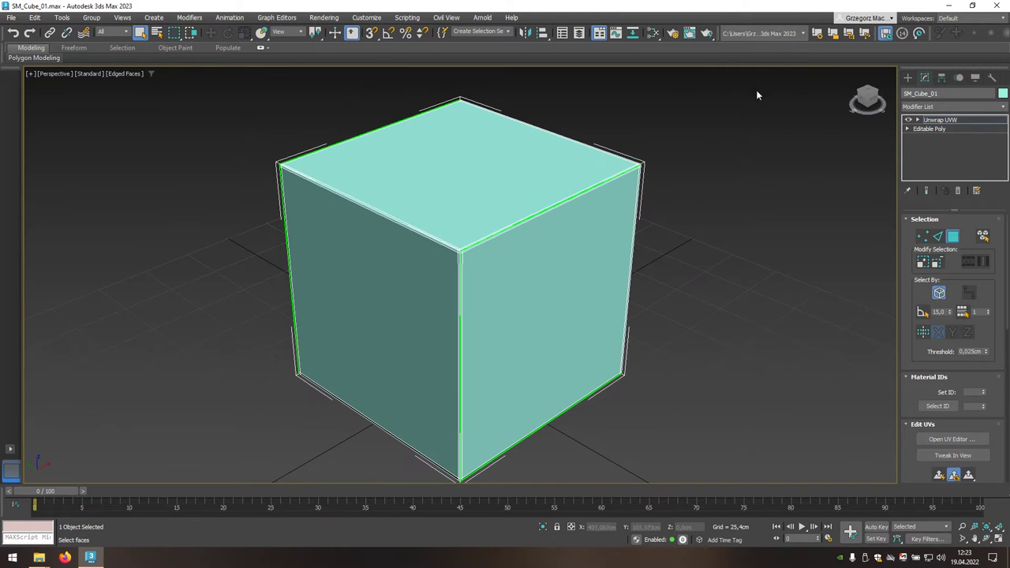
{"action": "left_click", "coordinate": [939, 121]}
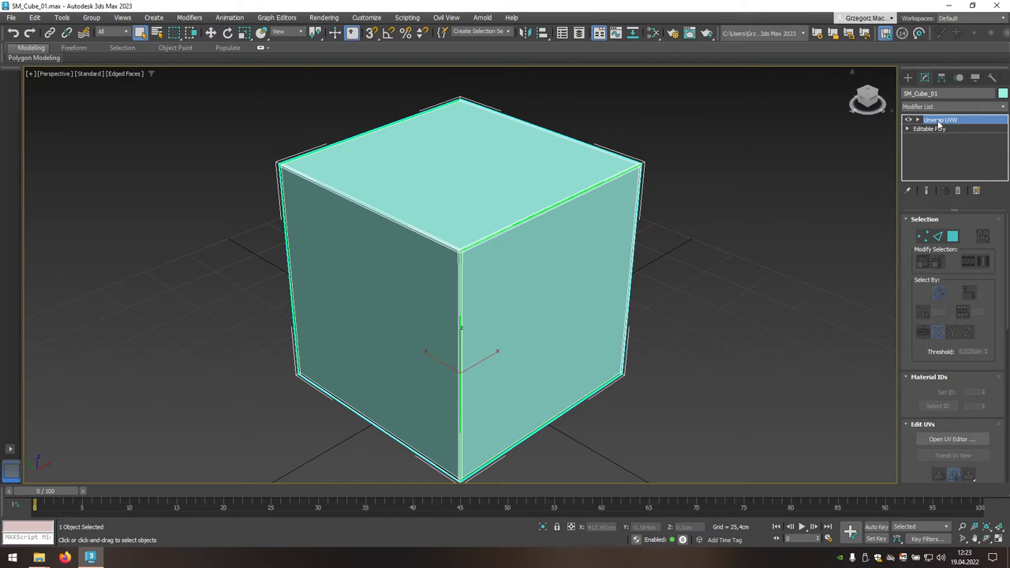
{"action": "left_click", "coordinate": [960, 192]}
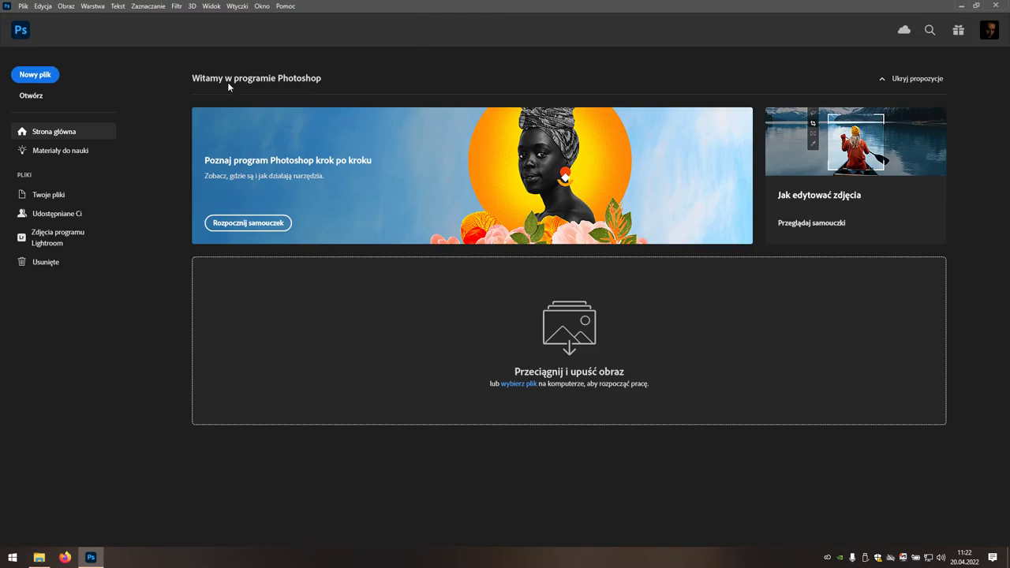
Open uv.png from the backup folder via Otwórz on the home screen.
{"action": "left_click", "coordinate": [31, 96]}
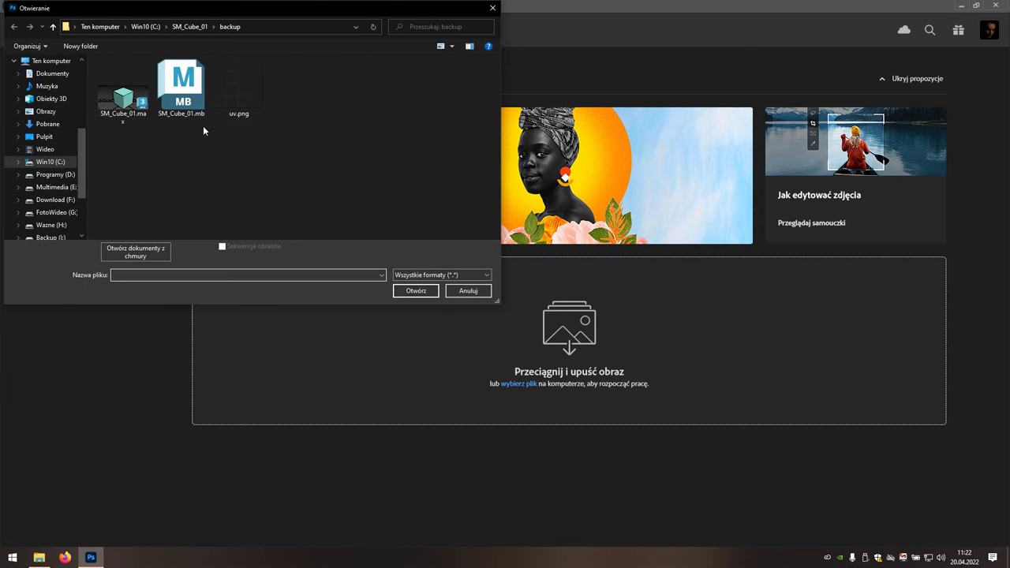
{"action": "left_click", "coordinate": [232, 97]}
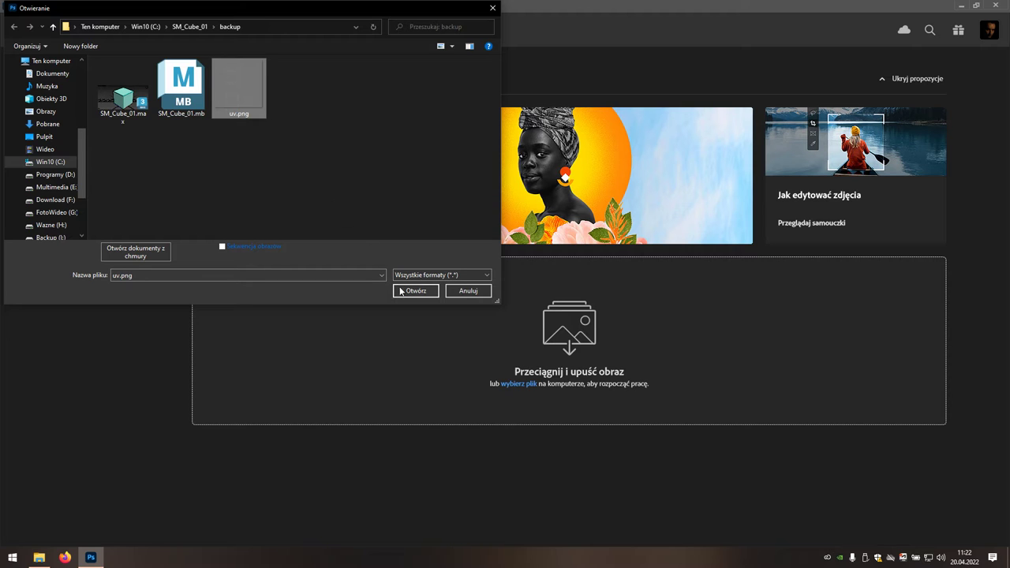
{"action": "left_click", "coordinate": [432, 292]}
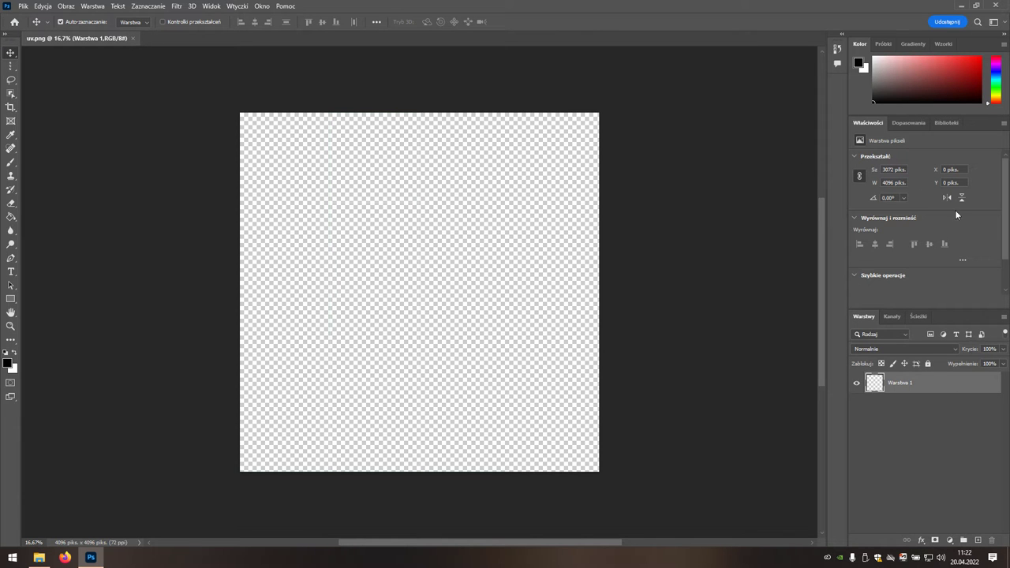
Switch to the Fotografia workspace and add an empty layer, Warstwa 2.
{"action": "left_click", "coordinate": [1005, 26]}
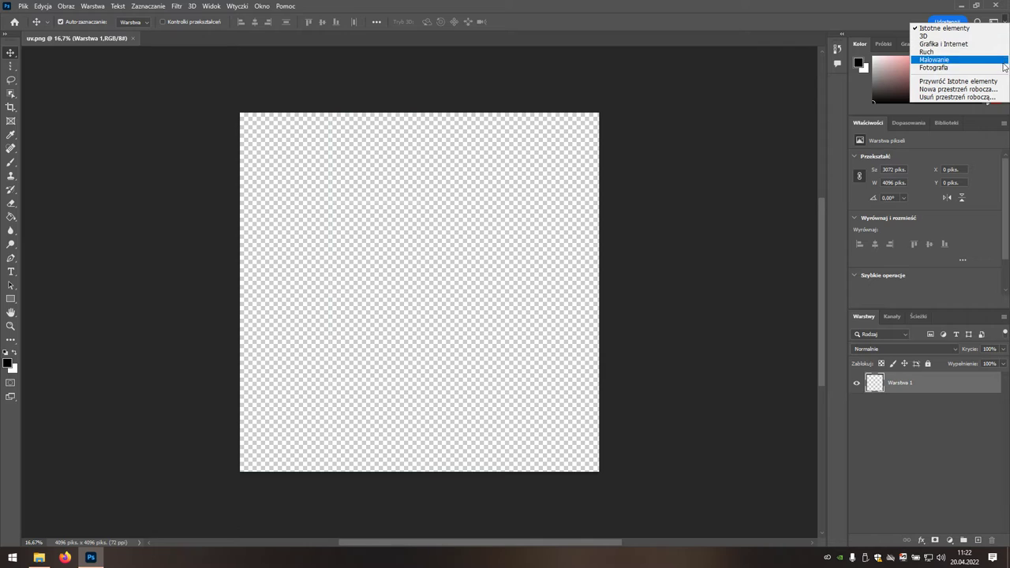
{"action": "left_click", "coordinate": [914, 71]}
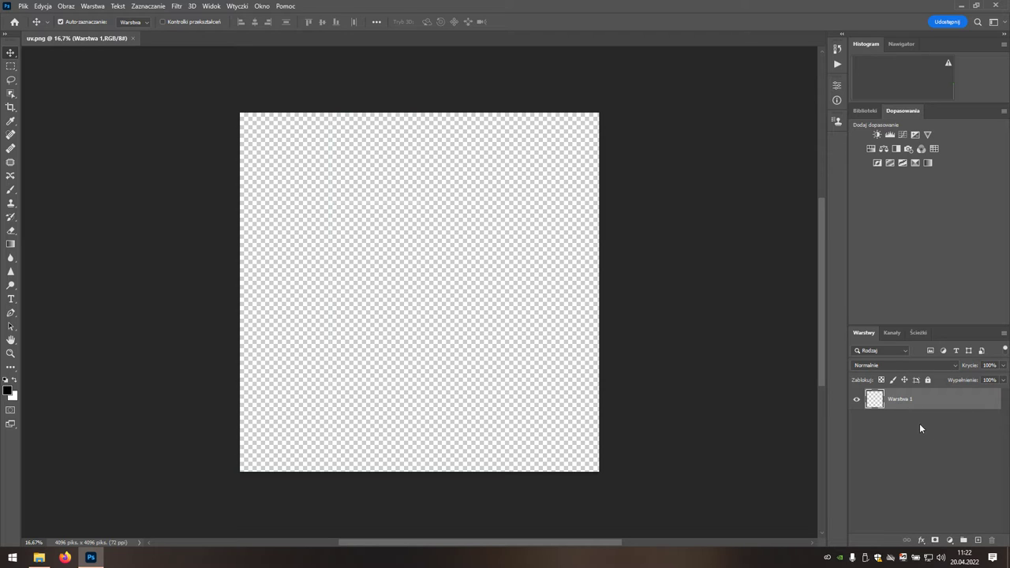
{"action": "left_click", "coordinate": [979, 541]}
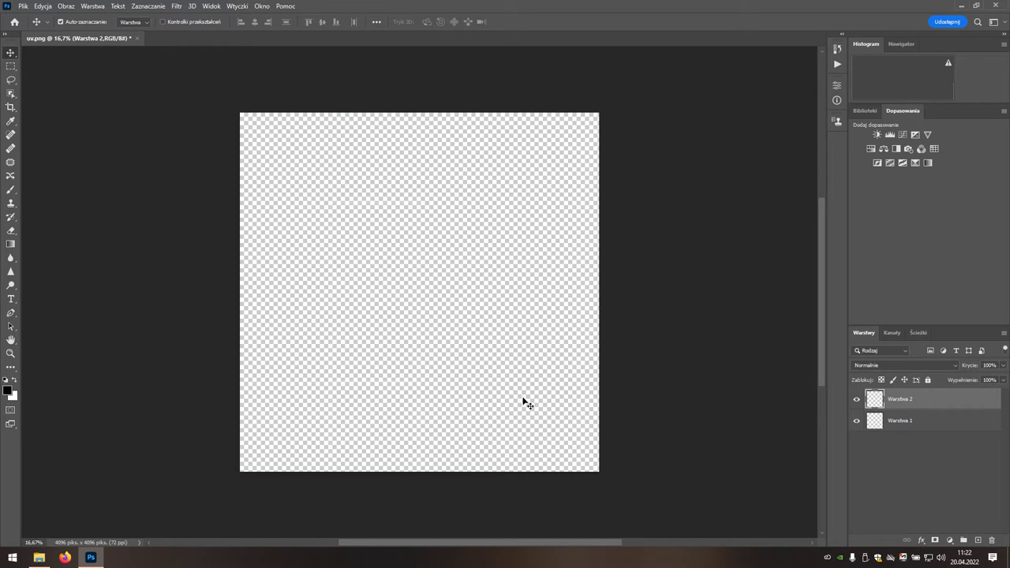
Fill Warstwa 2 with black using the Paint Bucket and move it below Warstwa 1.
{"action": "key", "text": "g"}
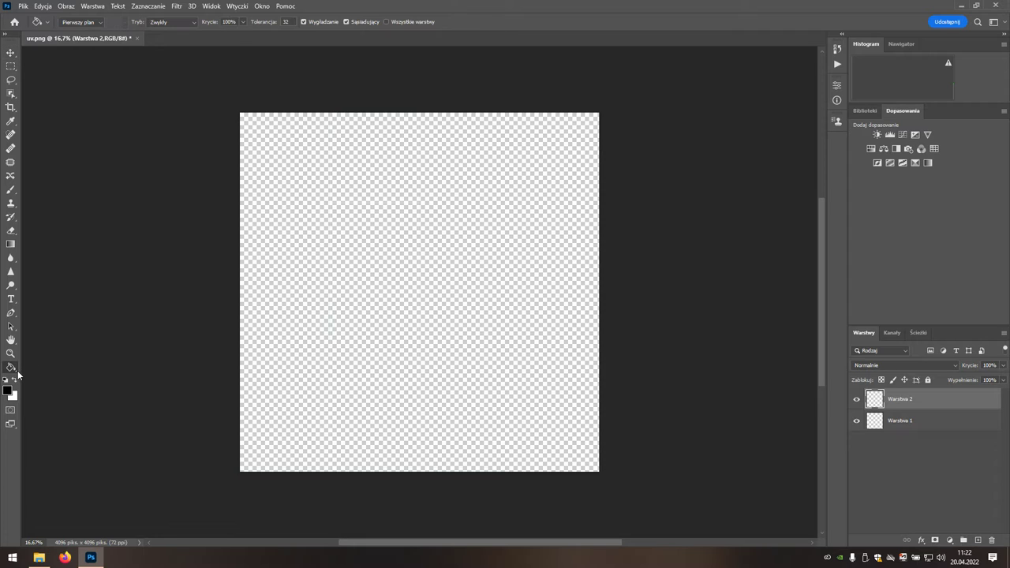
{"action": "left_click", "coordinate": [17, 374]}
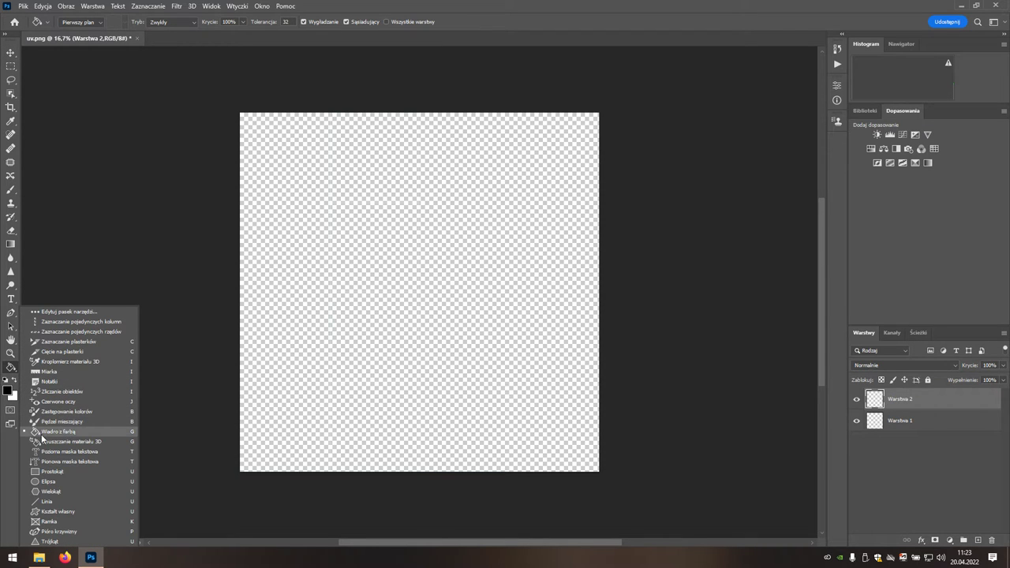
{"action": "left_click", "coordinate": [79, 432]}
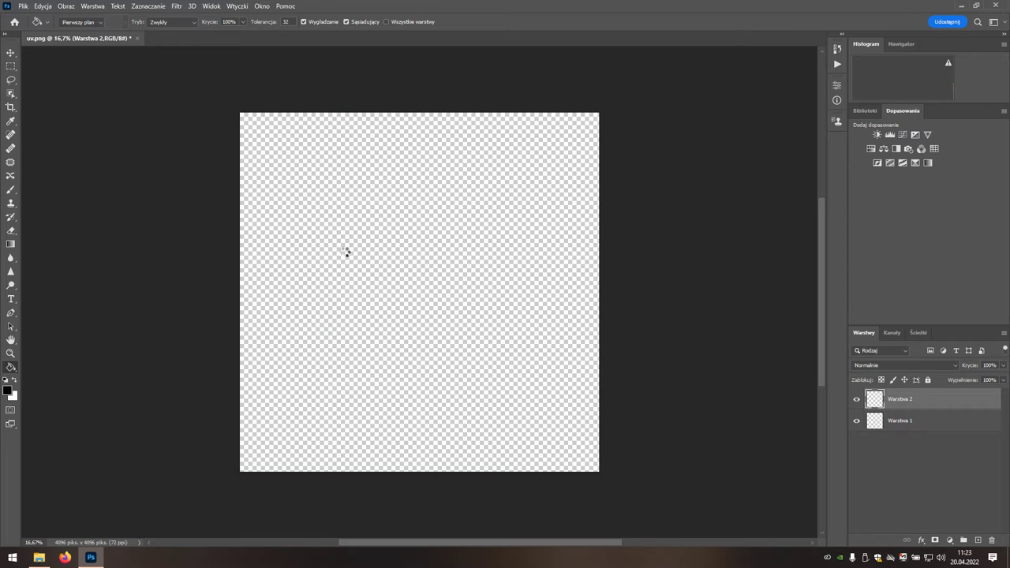
{"action": "left_click", "coordinate": [347, 251]}
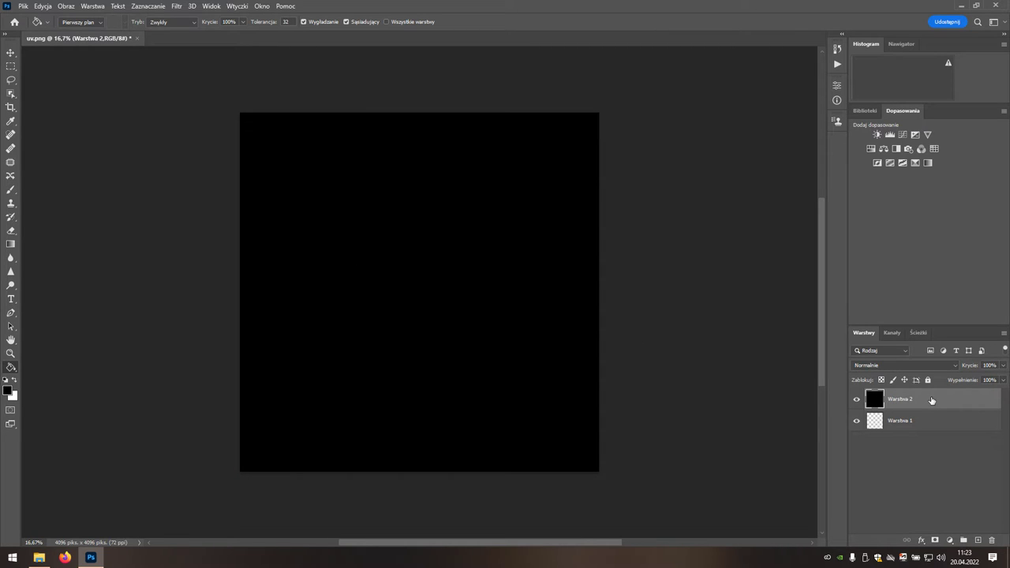
{"action": "left_click_drag", "start_coordinate": [932, 400], "coordinate": [930, 431]}
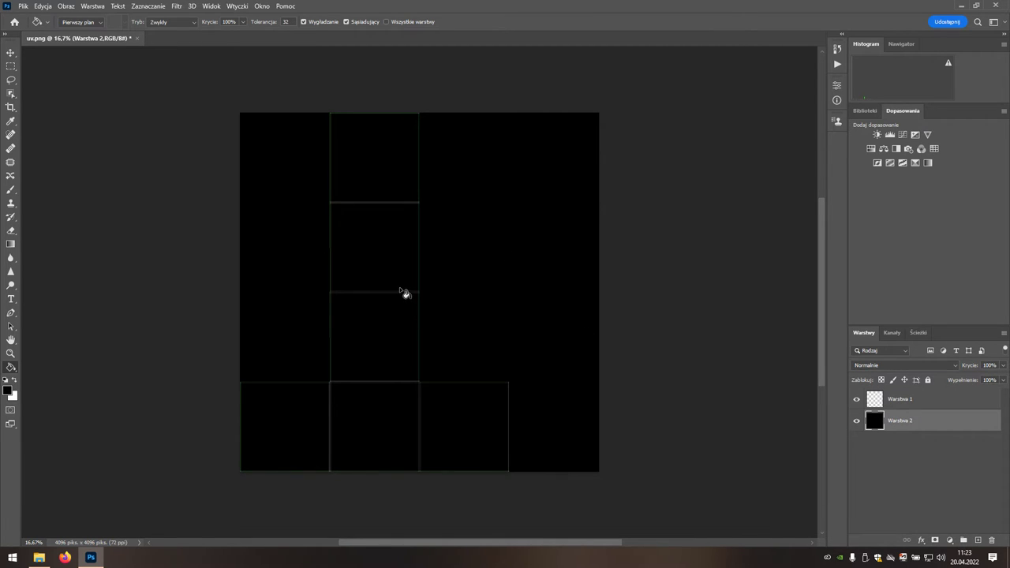
Save the document as uv.psd in Photoshop format, accepting Maximize Compatibility.
{"action": "left_click", "coordinate": [23, 7]}
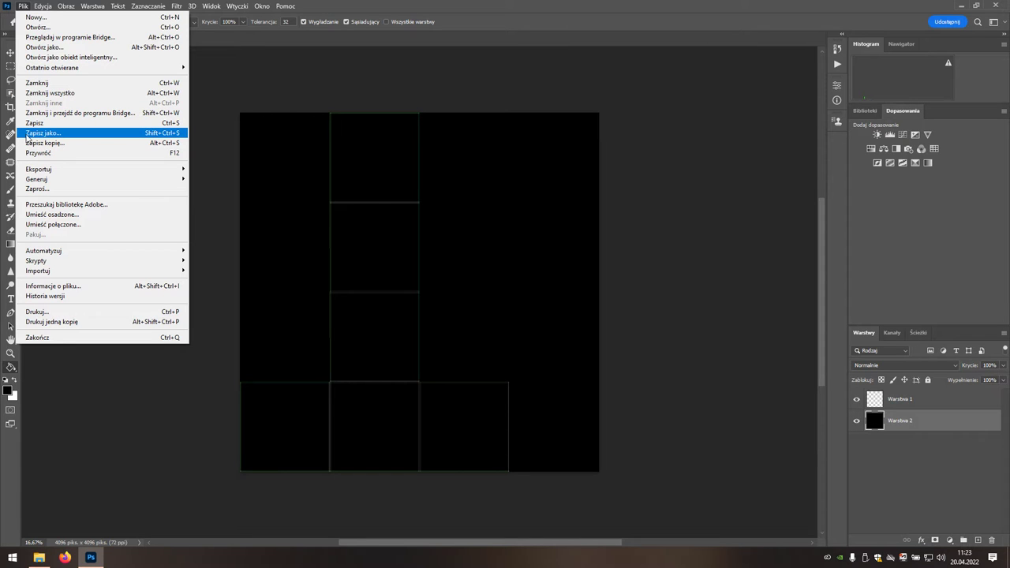
{"action": "left_click", "coordinate": [71, 135]}
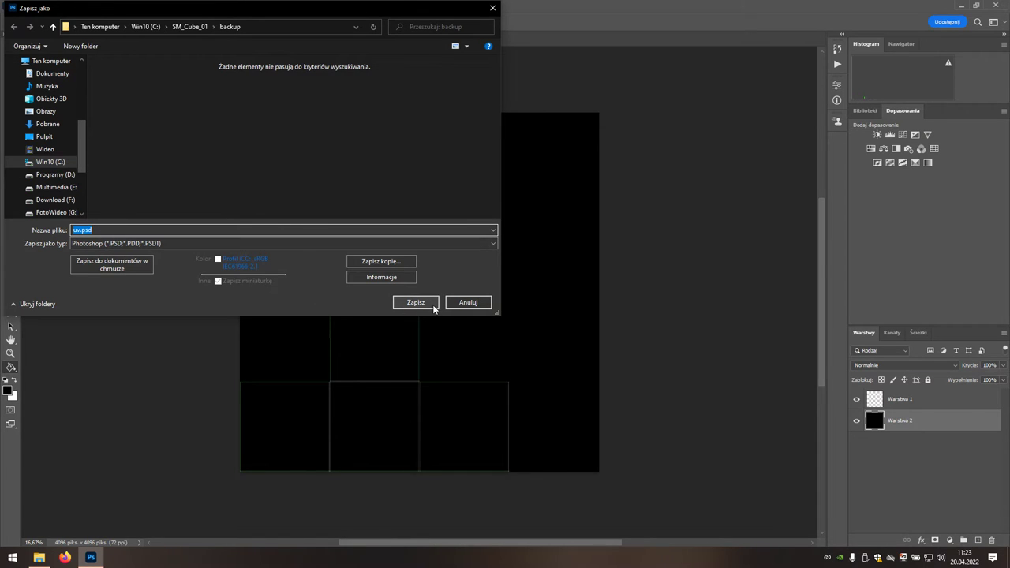
{"action": "left_click", "coordinate": [404, 306]}
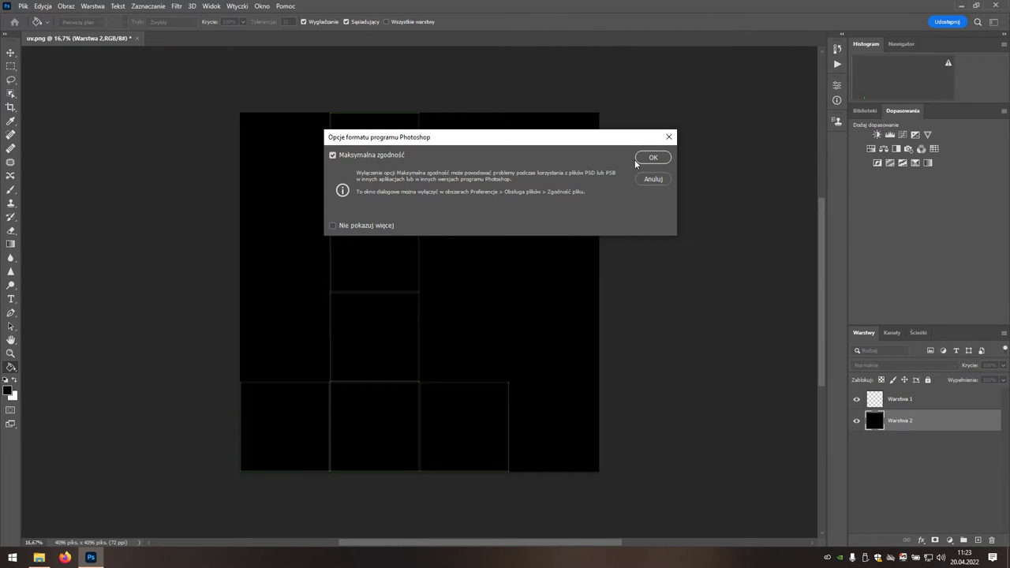
{"action": "left_click", "coordinate": [666, 162]}
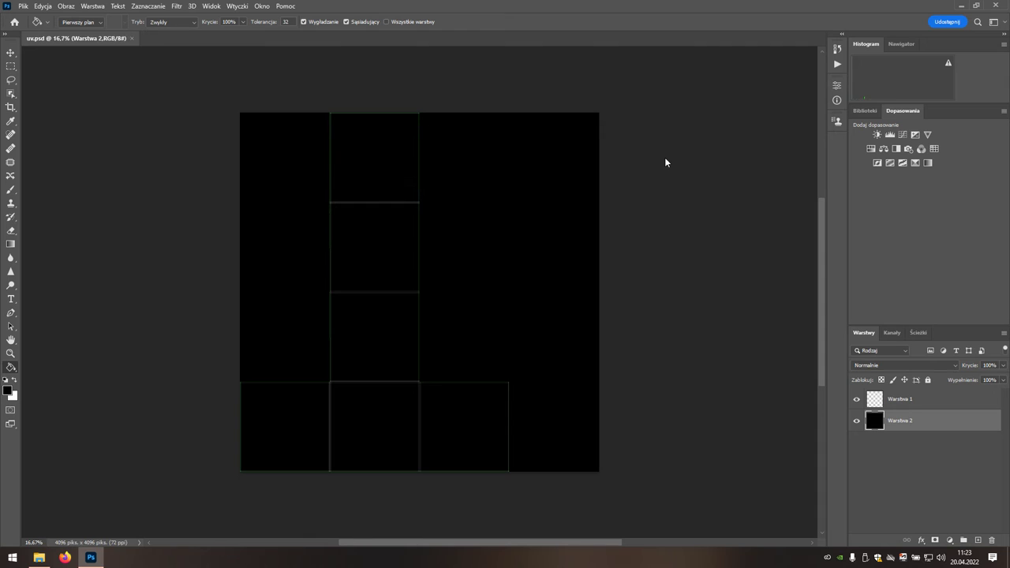
Open IMG_9089.dng from the References folder into Camera Raw.
{"action": "left_click", "coordinate": [24, 6]}
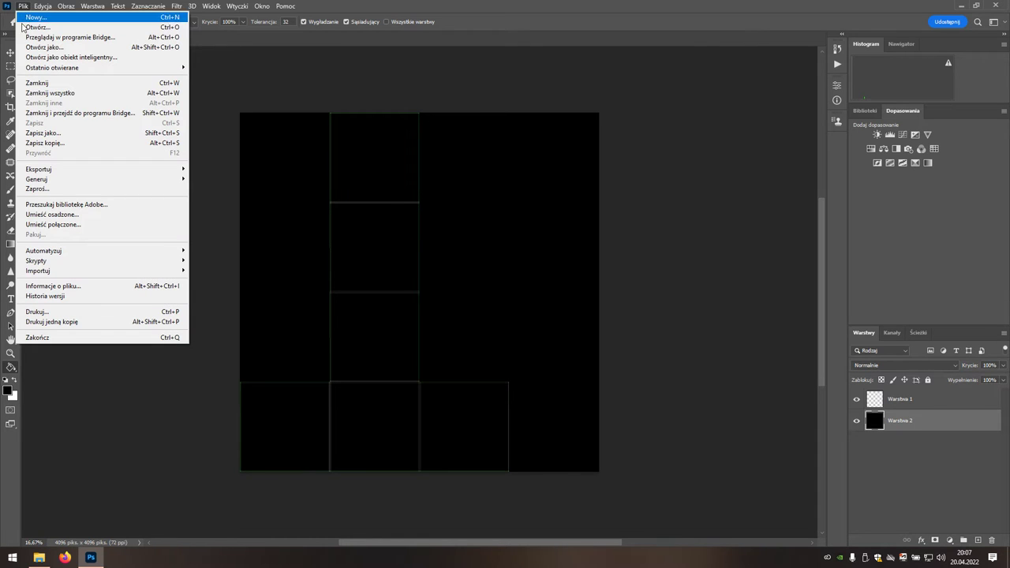
{"action": "left_click", "coordinate": [89, 30]}
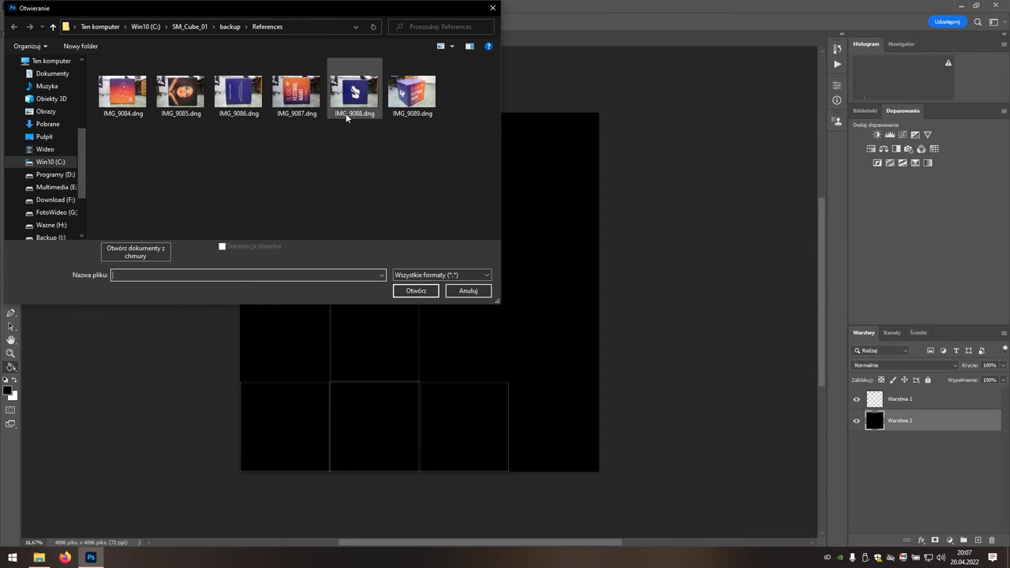
{"action": "left_click", "coordinate": [416, 110]}
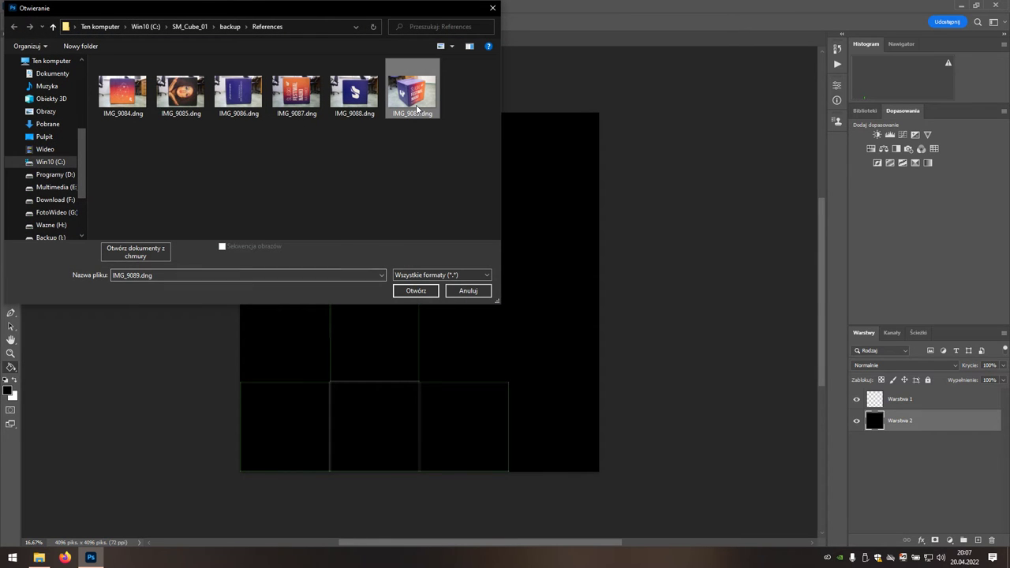
{"action": "left_click", "coordinate": [423, 291]}
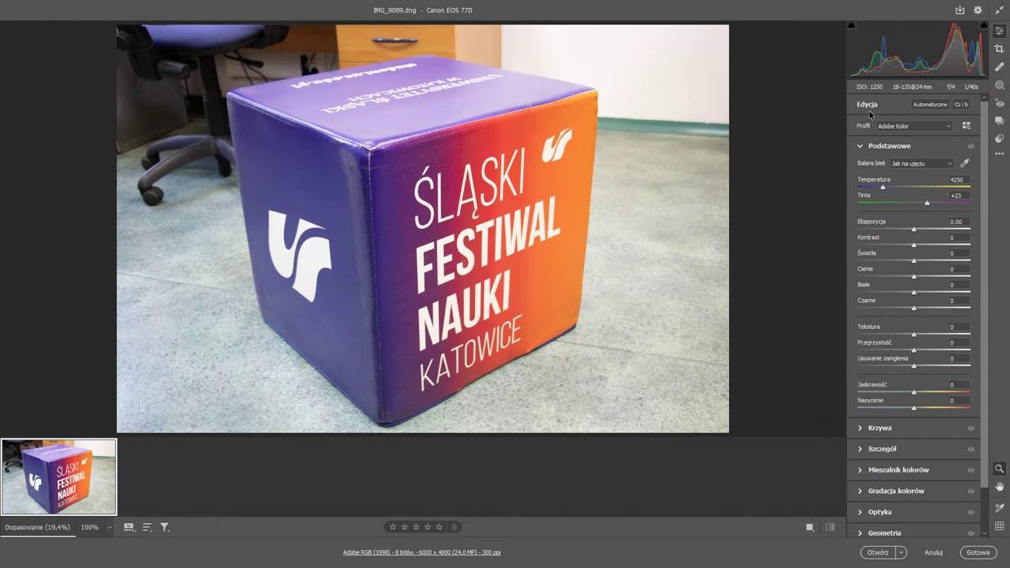
Auto-tone the photo, set white balance from the white wall (3850, +12 tint), and open IMG_9089.dng.
{"action": "left_click", "coordinate": [928, 105]}
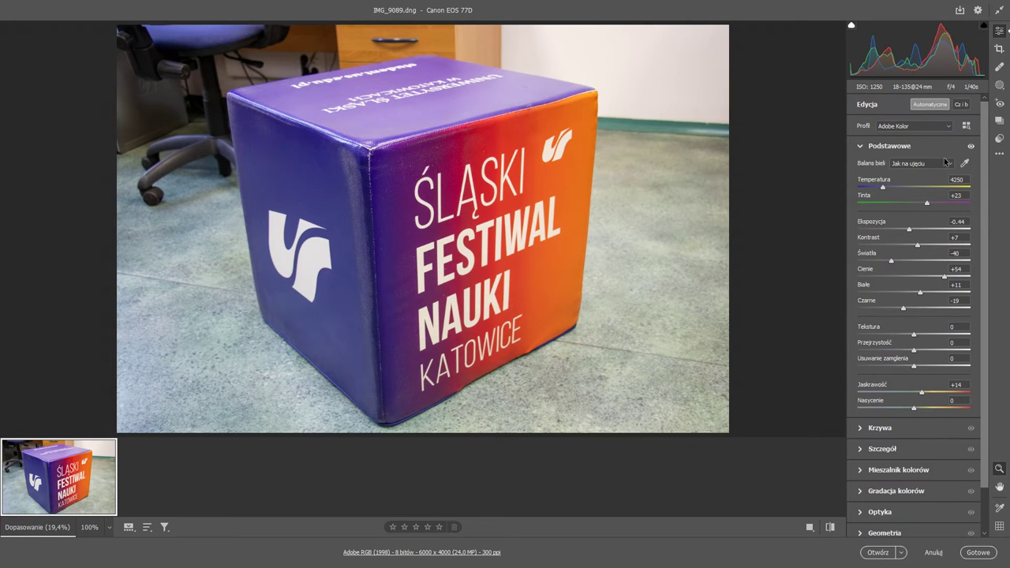
{"action": "left_click", "coordinate": [963, 164]}
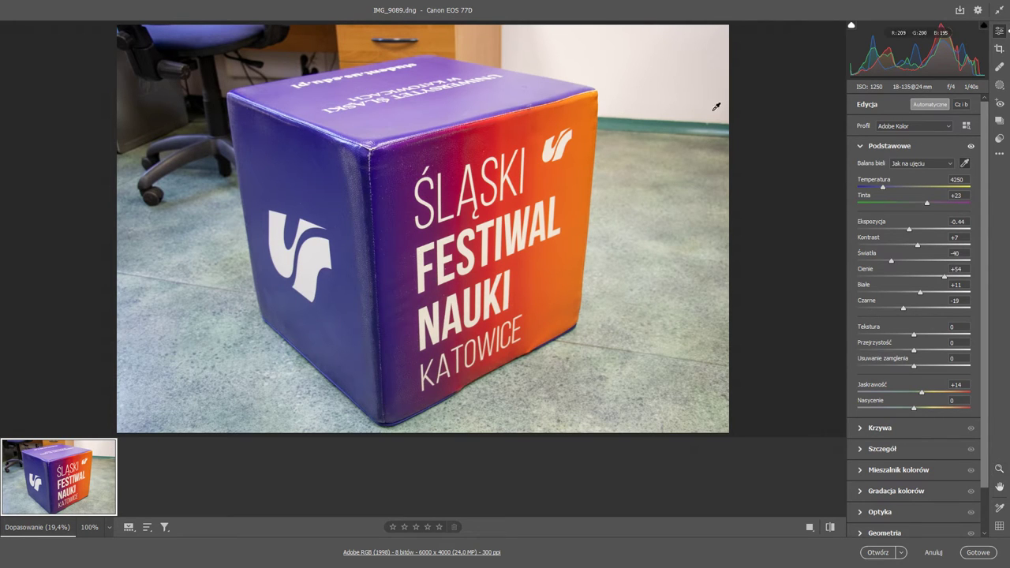
{"action": "left_click", "coordinate": [673, 59]}
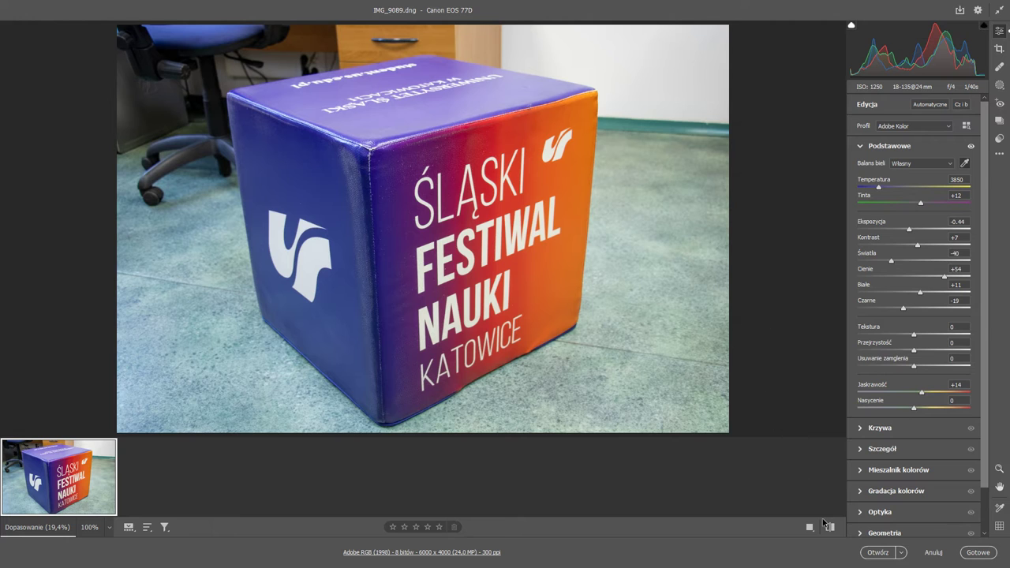
{"action": "left_click", "coordinate": [879, 554]}
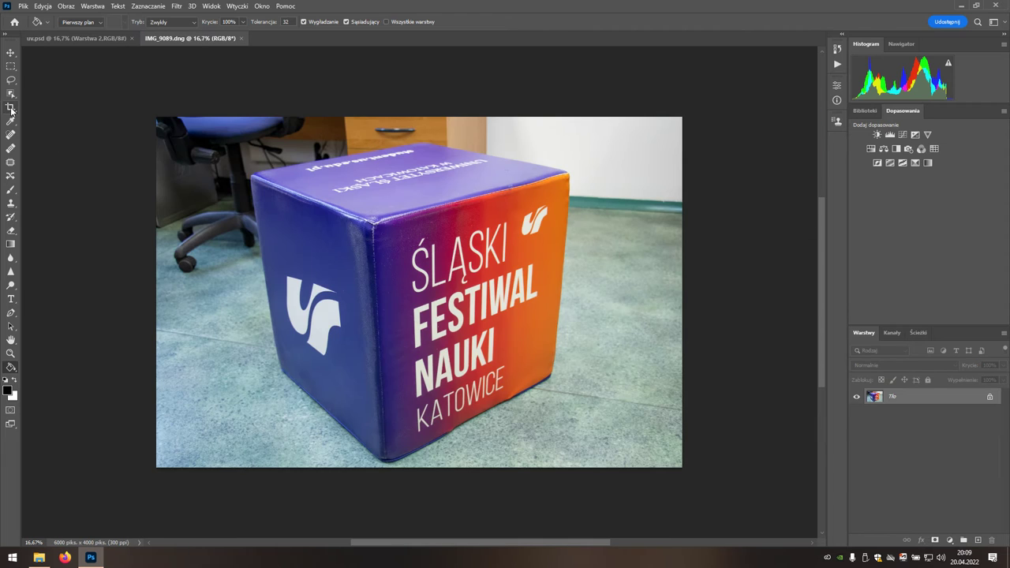
Crop the photo to the cube's front face with the festival logo and text.
{"action": "left_click", "coordinate": [10, 108]}
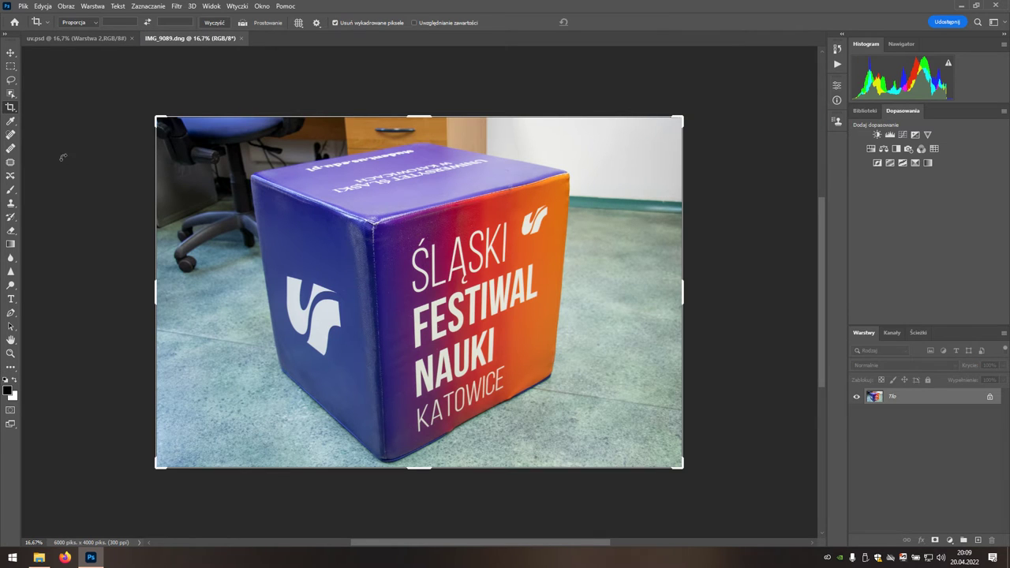
{"action": "left_click_drag", "start_coordinate": [153, 292], "coordinate": [255, 299]}
{"action": "left_click_drag", "start_coordinate": [418, 118], "coordinate": [412, 141]}
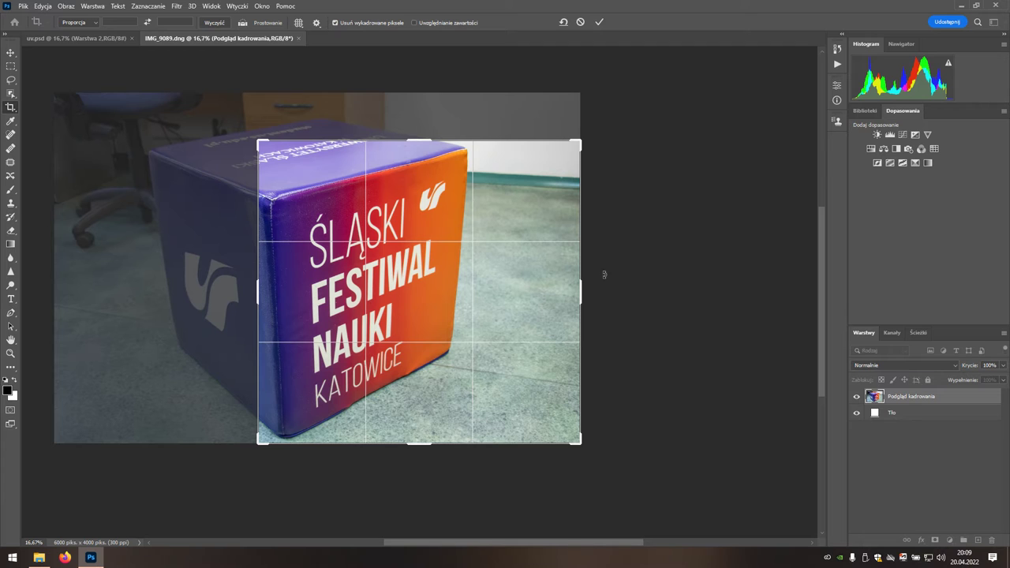
{"action": "left_click_drag", "start_coordinate": [584, 293], "coordinate": [529, 289]}
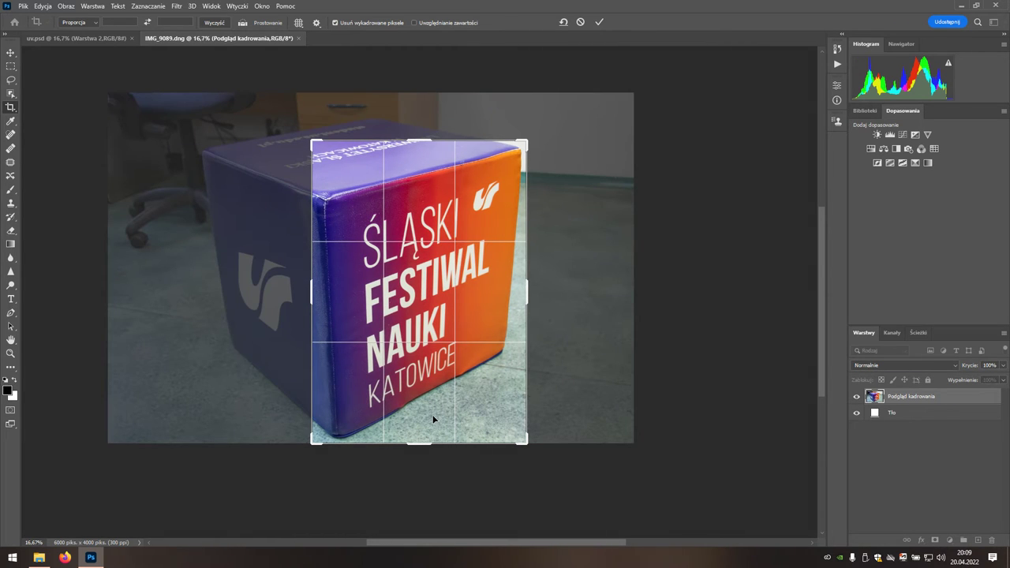
{"action": "left_click", "coordinate": [600, 25]}
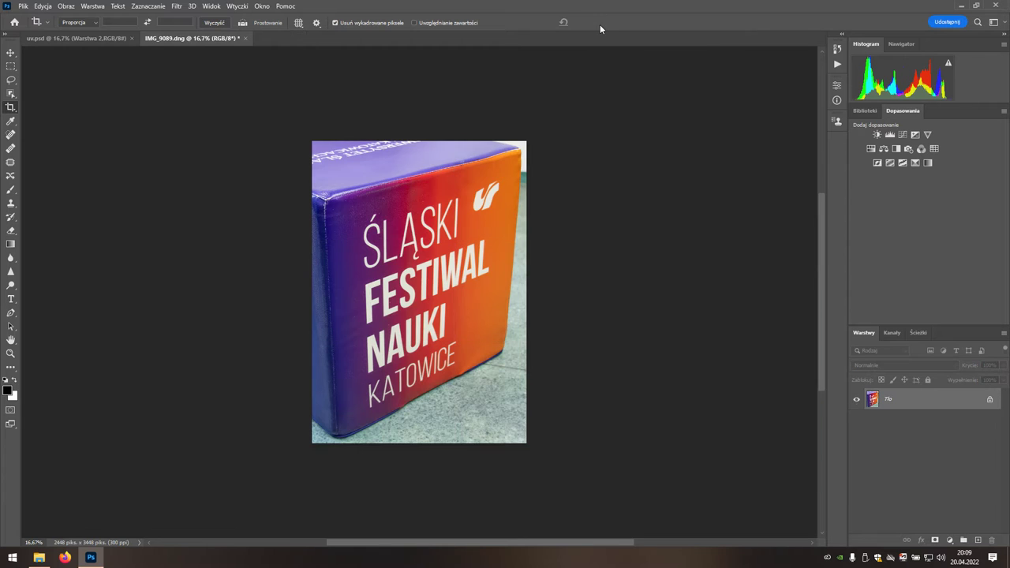
Select the entire cropped image and copy it to the clipboard.
{"action": "left_click", "coordinate": [150, 6]}
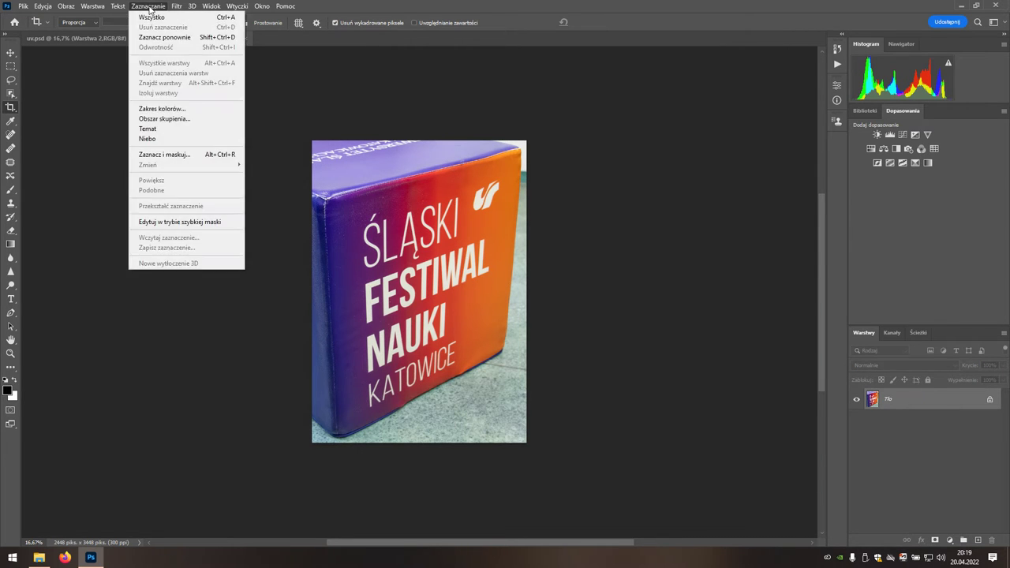
{"action": "left_click", "coordinate": [187, 20]}
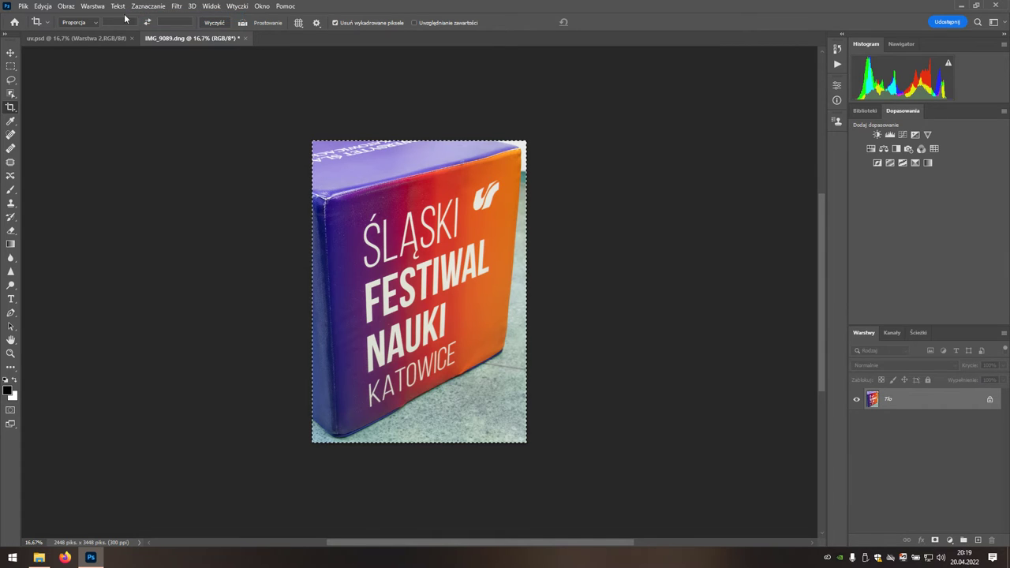
{"action": "left_click", "coordinate": [46, 7]}
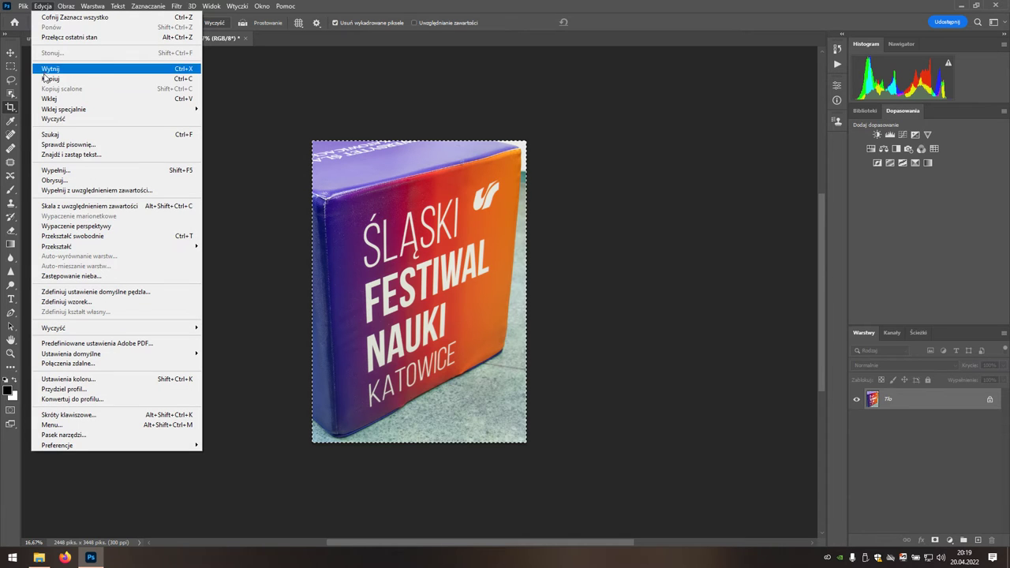
{"action": "left_click", "coordinate": [89, 82]}
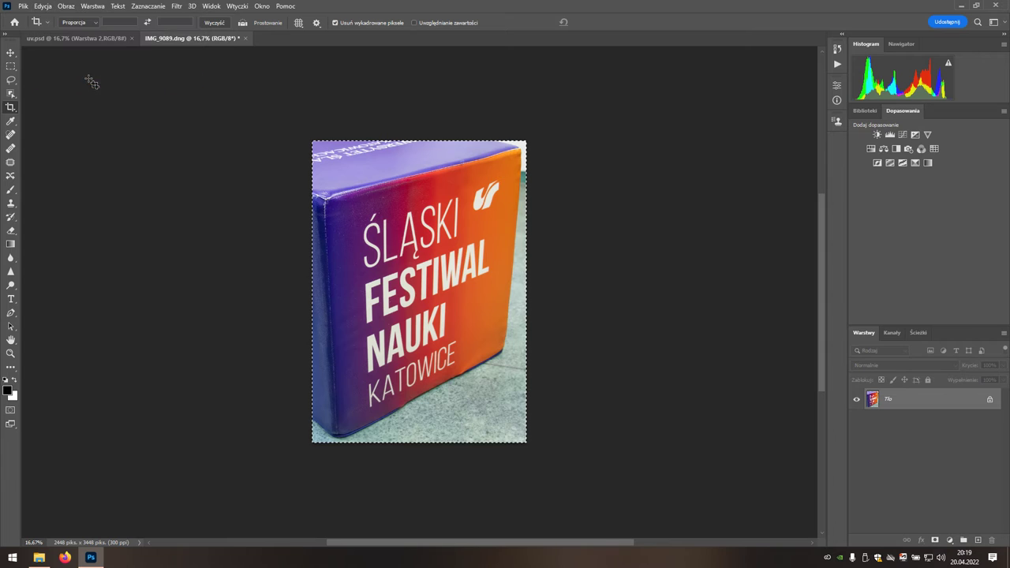
{"action": "left_click", "coordinate": [24, 6]}
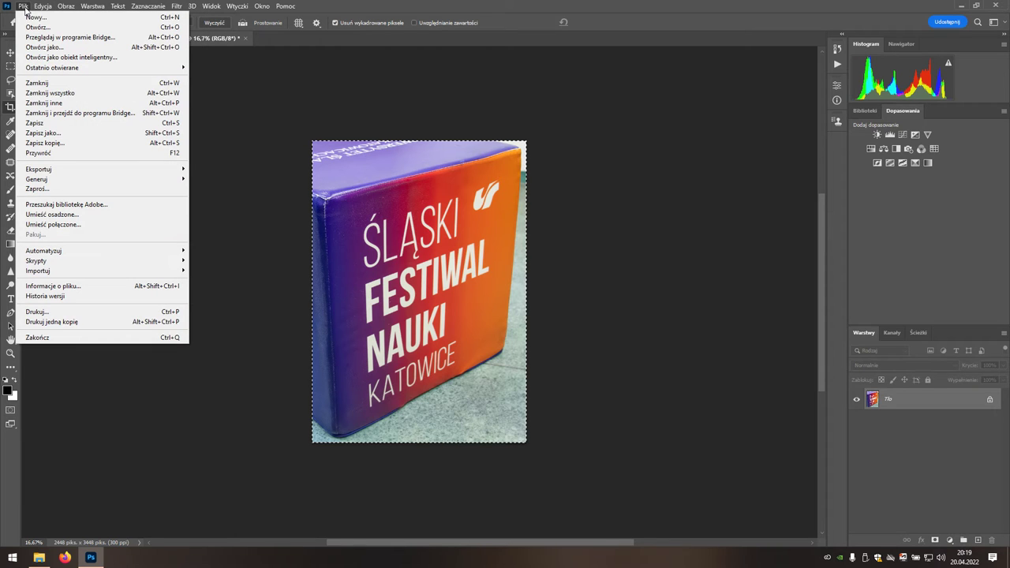
Create a new blank document, Bez nazwy-1, 1024 × 1024 pixels.
{"action": "left_click", "coordinate": [72, 17]}
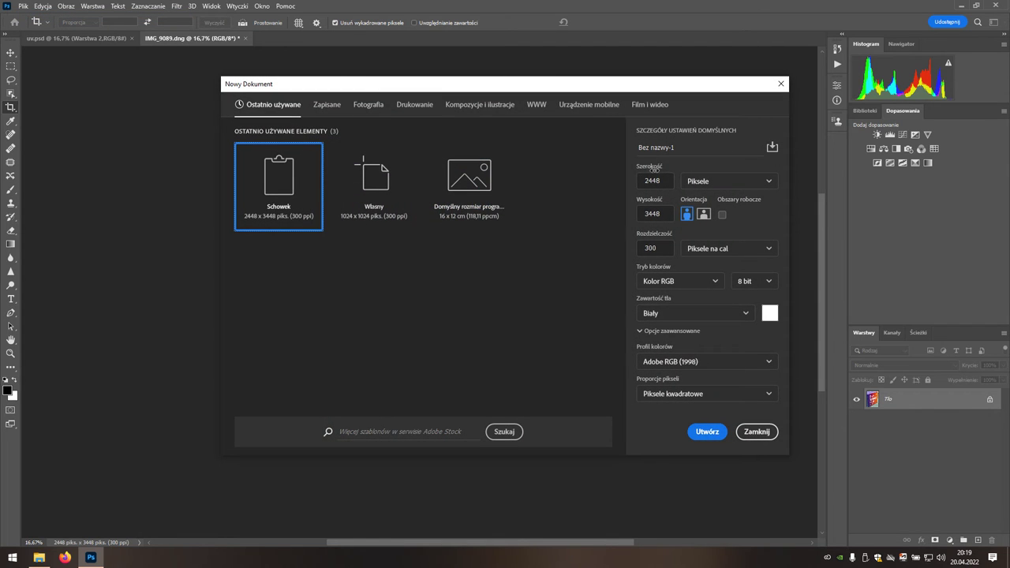
{"action": "double_click", "coordinate": [662, 180]}
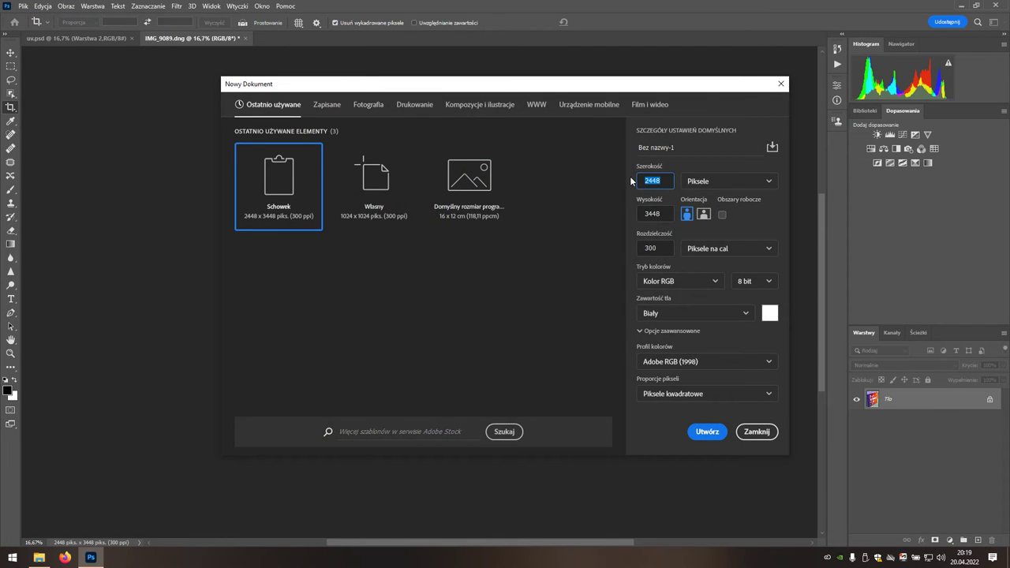
{"action": "type", "text": "102"}
{"action": "left_click_drag", "start_coordinate": [661, 212], "coordinate": [640, 214]}
{"action": "type", "text": "1"}
{"action": "left_click", "coordinate": [708, 432]}
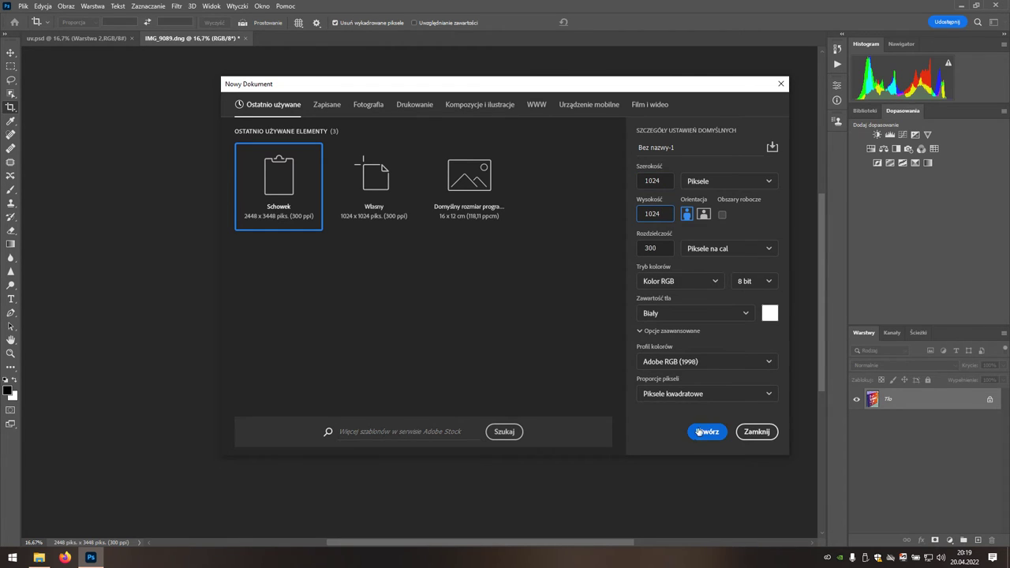
{"action": "left_click", "coordinate": [707, 431]}
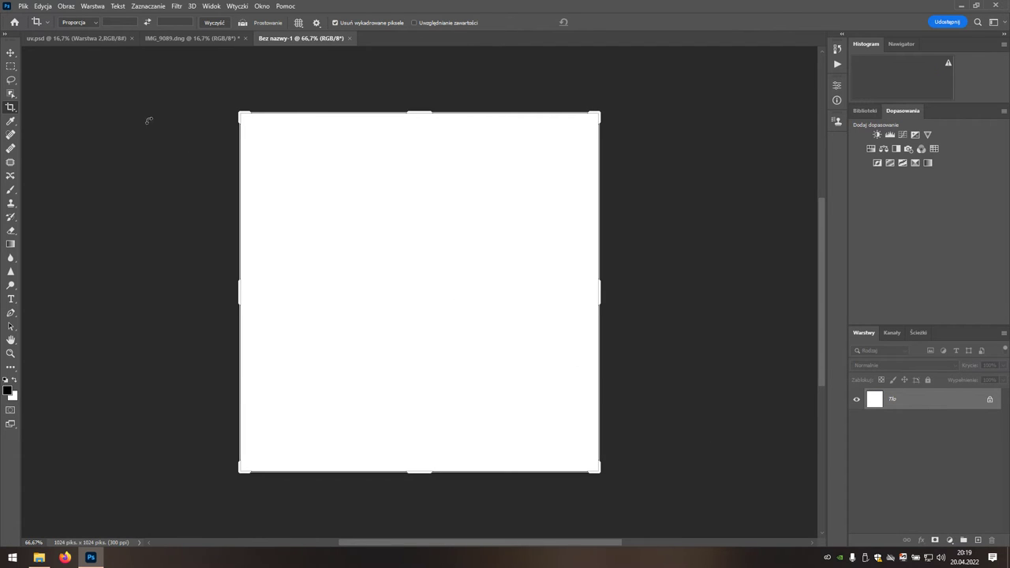
Paste the copied cube photo as layer Warstwa 1 and enable Move tool transform controls.
{"action": "left_click", "coordinate": [44, 8]}
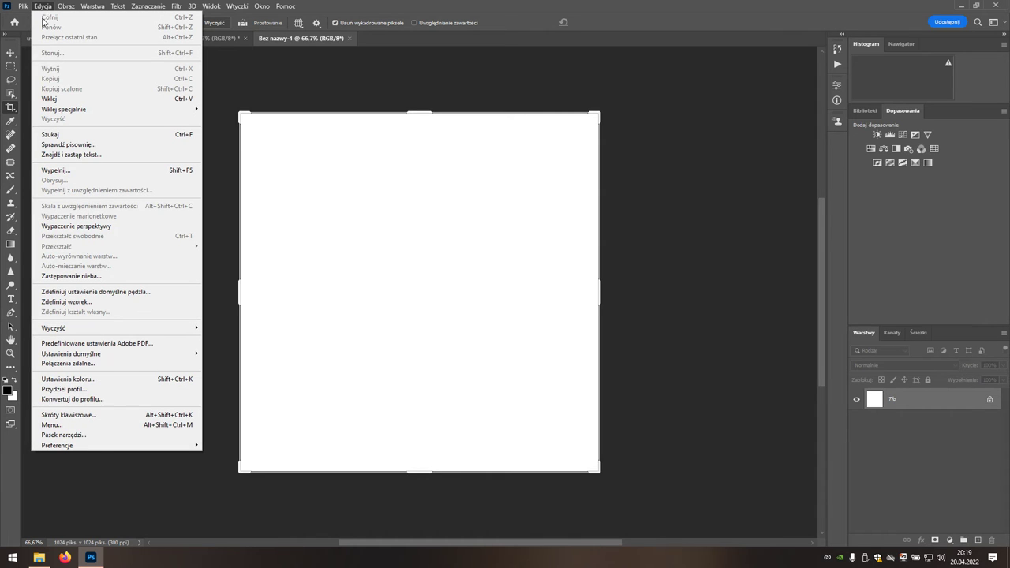
{"action": "left_click", "coordinate": [78, 99]}
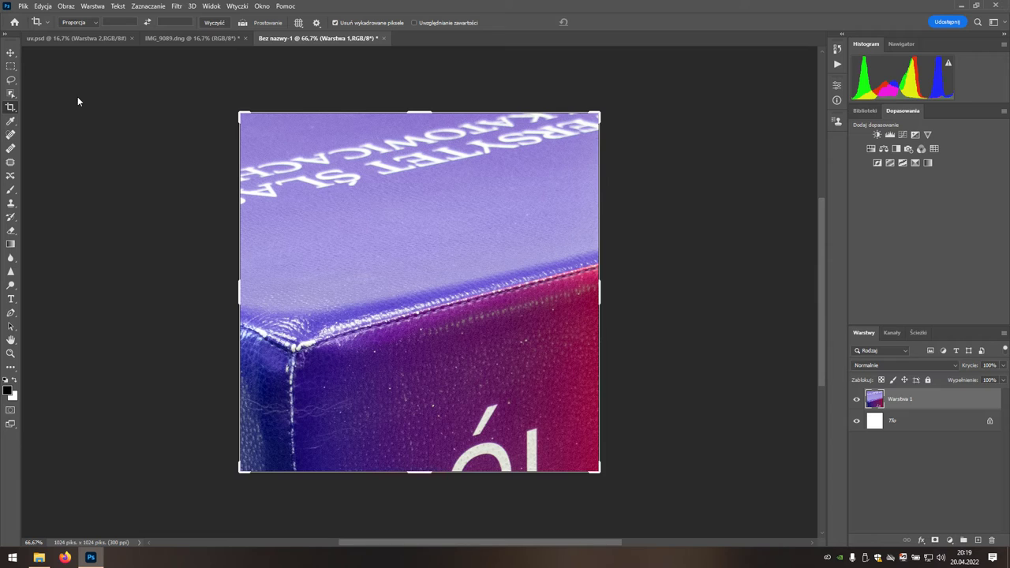
{"action": "left_click", "coordinate": [9, 54]}
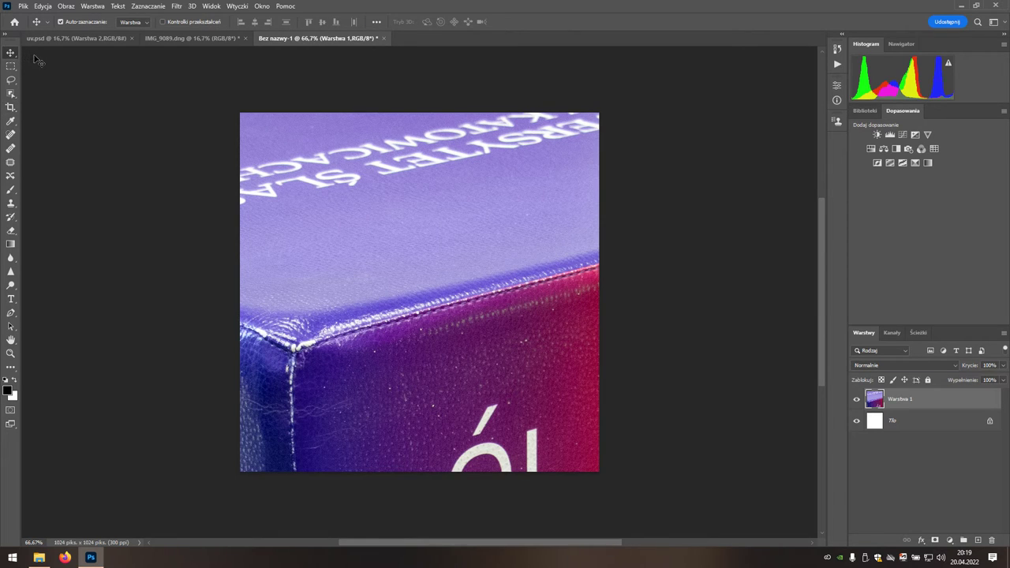
{"action": "left_click", "coordinate": [172, 23]}
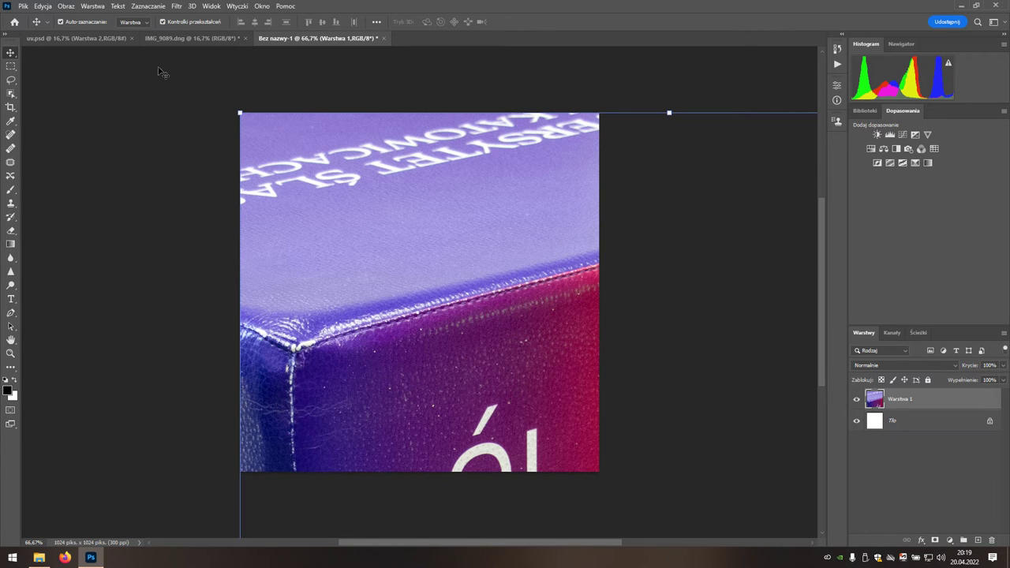
Scale Warstwa 1 to 40% and position the festival-text face over the square canvas.
{"action": "left_click", "coordinate": [241, 114]}
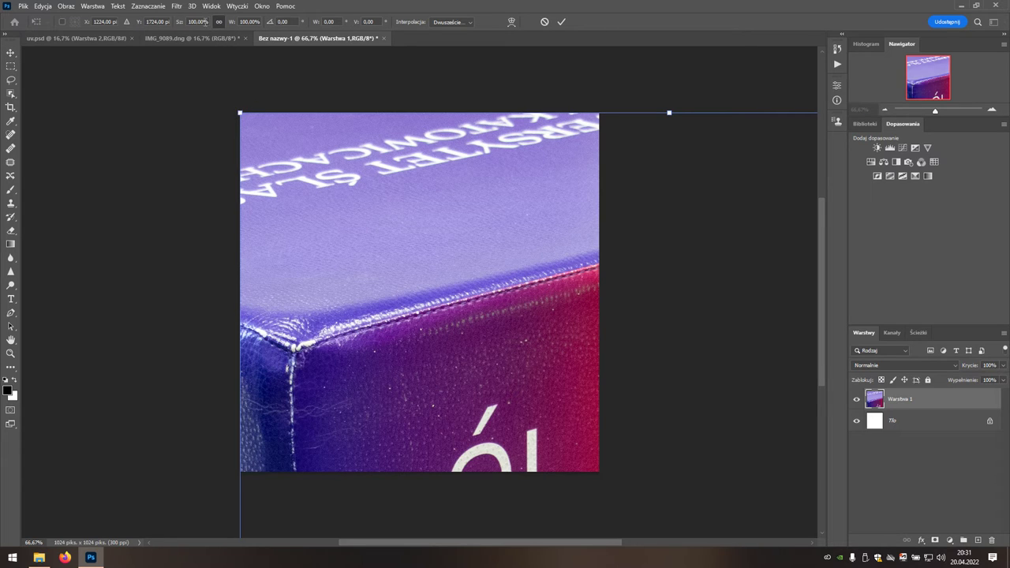
{"action": "left_click", "coordinate": [204, 22]}
{"action": "type", "text": "40"}
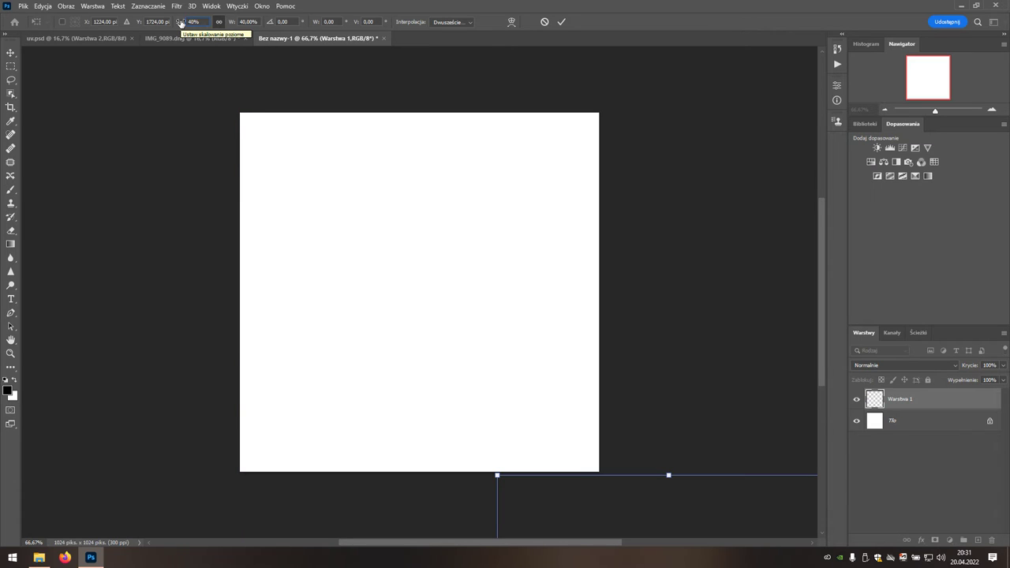
{"action": "mouse_move", "coordinate": [660, 513]}
{"action": "left_mouse_down"}
{"action": "mouse_move", "coordinate": [462, 257]}
{"action": "mouse_move", "coordinate": [457, 203]}
{"action": "left_mouse_up"}
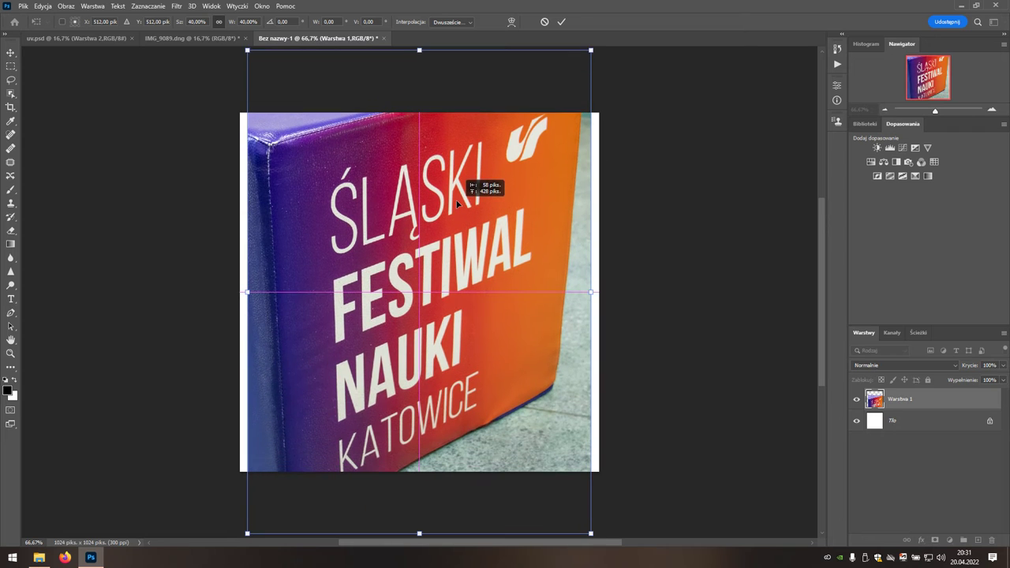
{"action": "left_click", "coordinate": [562, 23]}
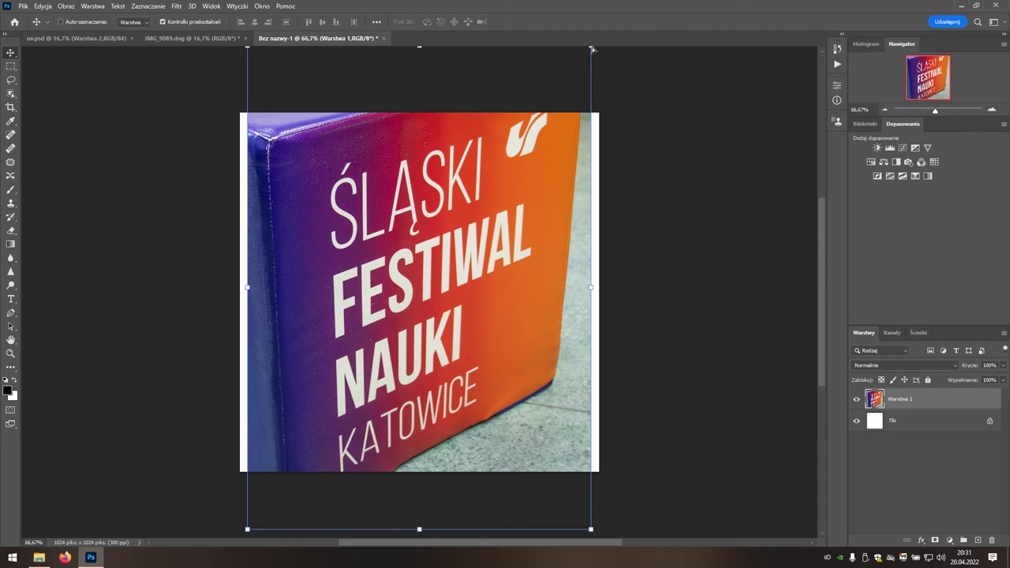
Distort the transform corners to begin squaring the ŚLĄSKI FESTIWAL NAUKI face in perspective.
{"action": "left_click_drag", "start_coordinate": [592, 46], "coordinate": [605, 106]}
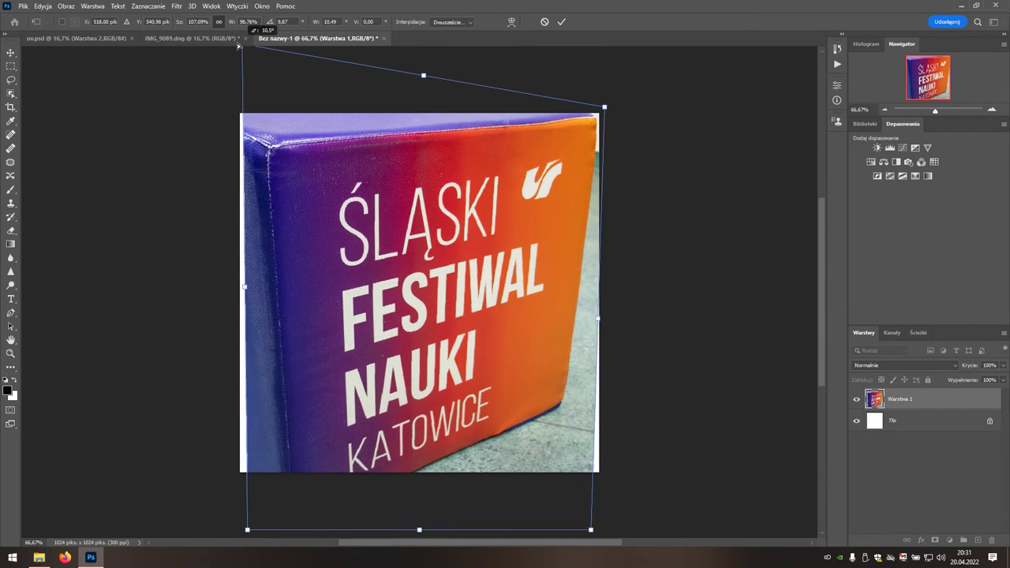
{"action": "left_click_drag", "start_coordinate": [247, 48], "coordinate": [207, 48]}
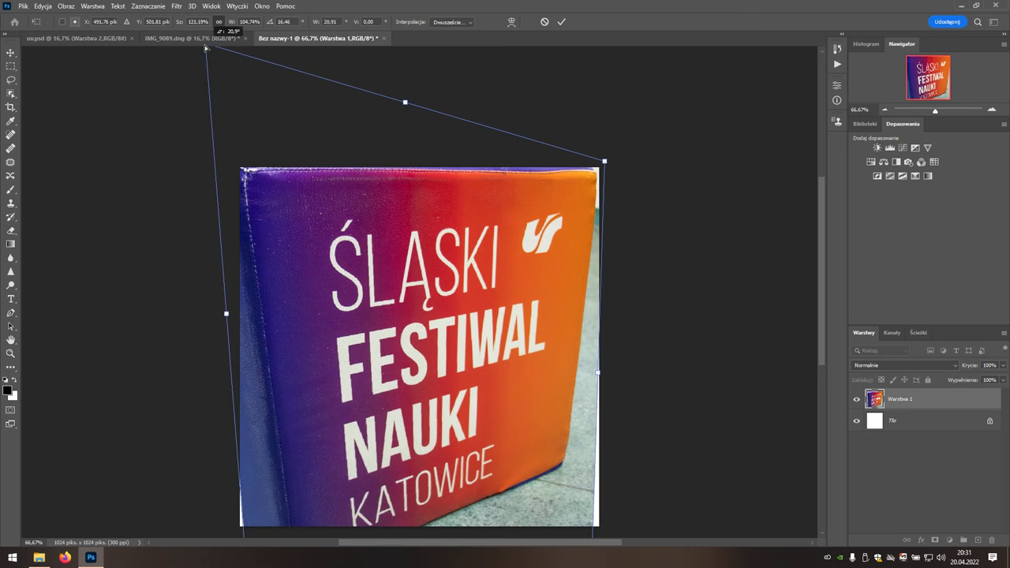
{"action": "scroll", "coordinate": [473, 300], "scroll_direction": "down", "scroll_amount": 4}
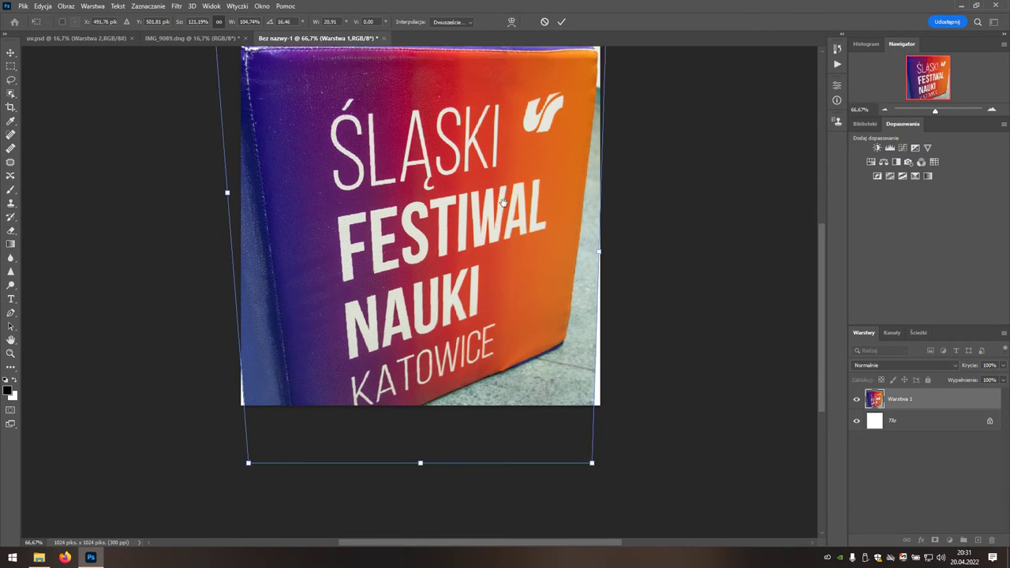
{"action": "scroll", "coordinate": [434, 272], "scroll_direction": "down", "scroll_amount": 2}
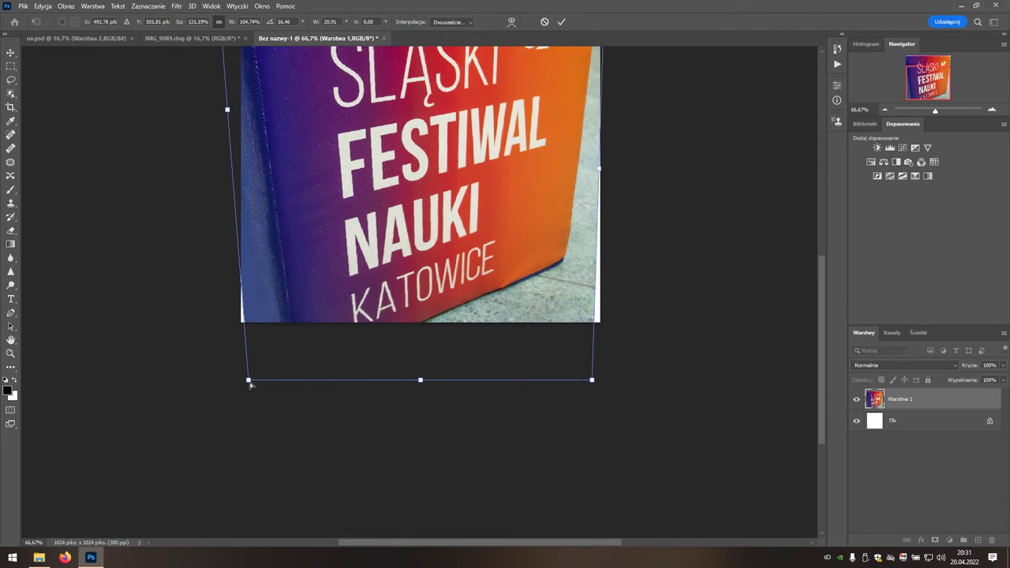
{"action": "left_click_drag", "start_coordinate": [248, 379], "coordinate": [193, 320]}
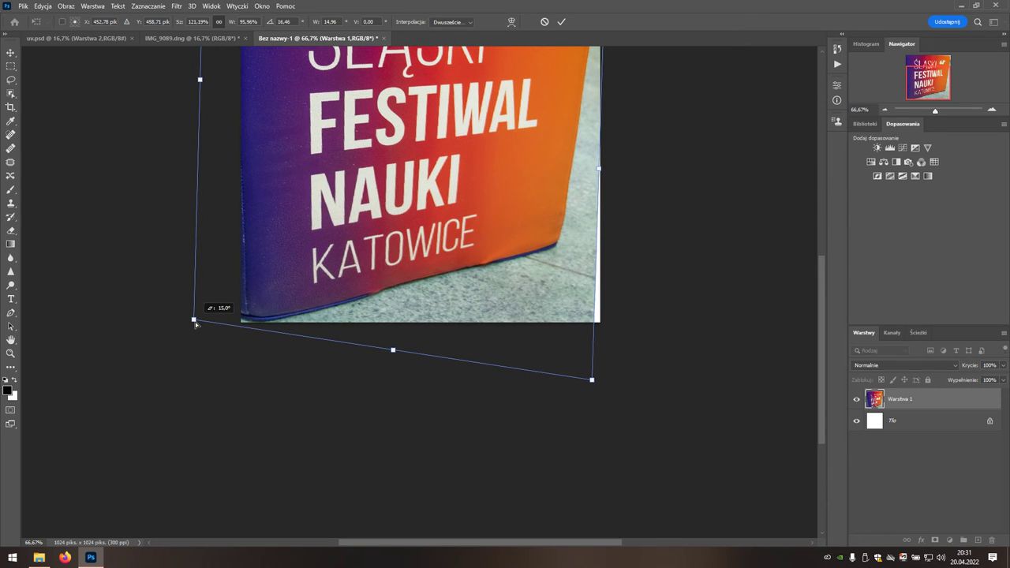
{"action": "left_click_drag", "start_coordinate": [592, 379], "coordinate": [676, 531]}
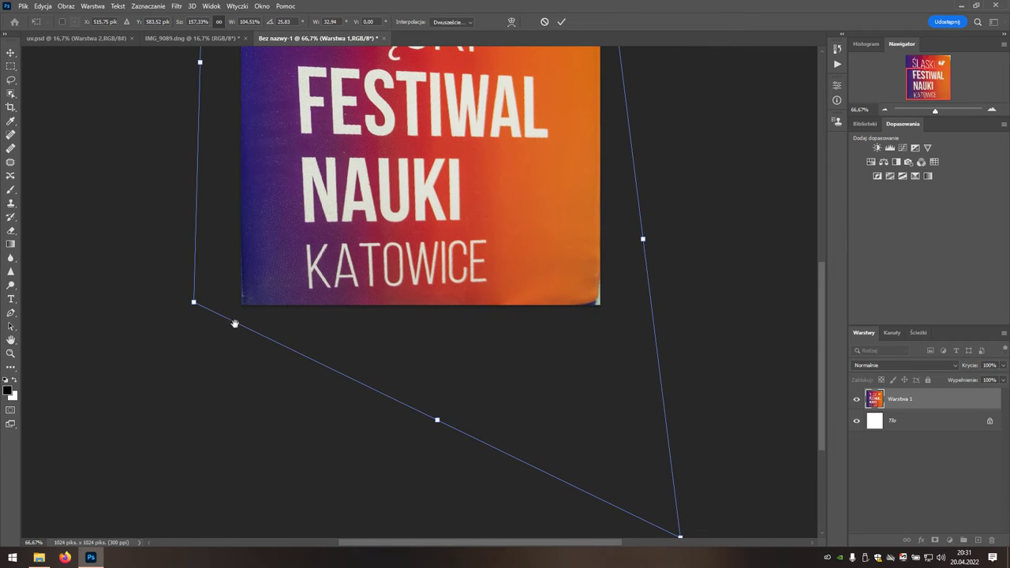
{"action": "left_click_drag", "start_coordinate": [194, 306], "coordinate": [197, 298]}
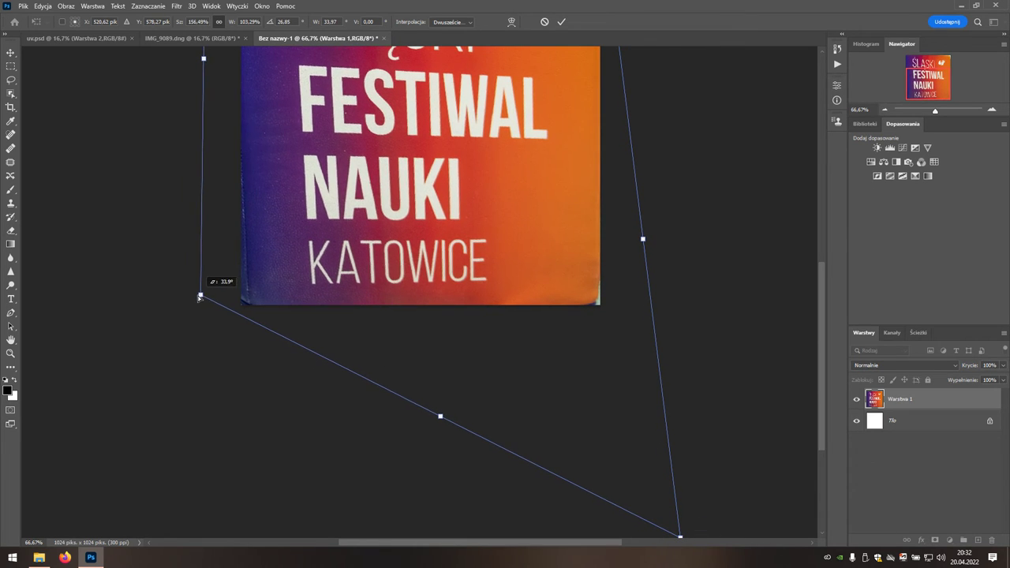
{"action": "scroll", "coordinate": [449, 325], "scroll_direction": "up", "scroll_amount": 2}
{"action": "scroll", "coordinate": [449, 325], "scroll_direction": "up", "scroll_amount": 3}
{"action": "scroll", "coordinate": [449, 325], "scroll_direction": "up", "scroll_amount": 1}
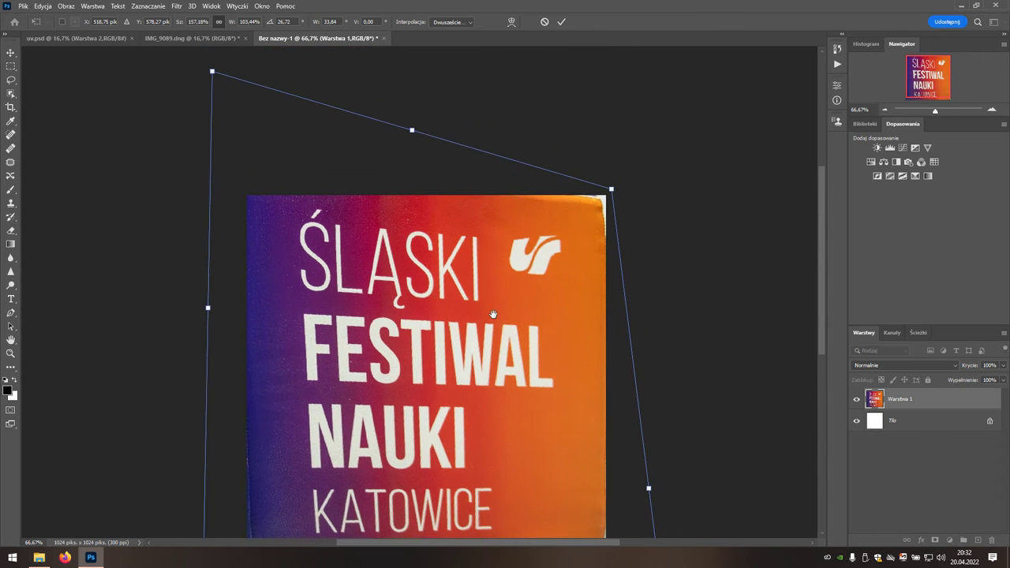
{"action": "left_click_drag", "start_coordinate": [214, 73], "coordinate": [232, 125]}
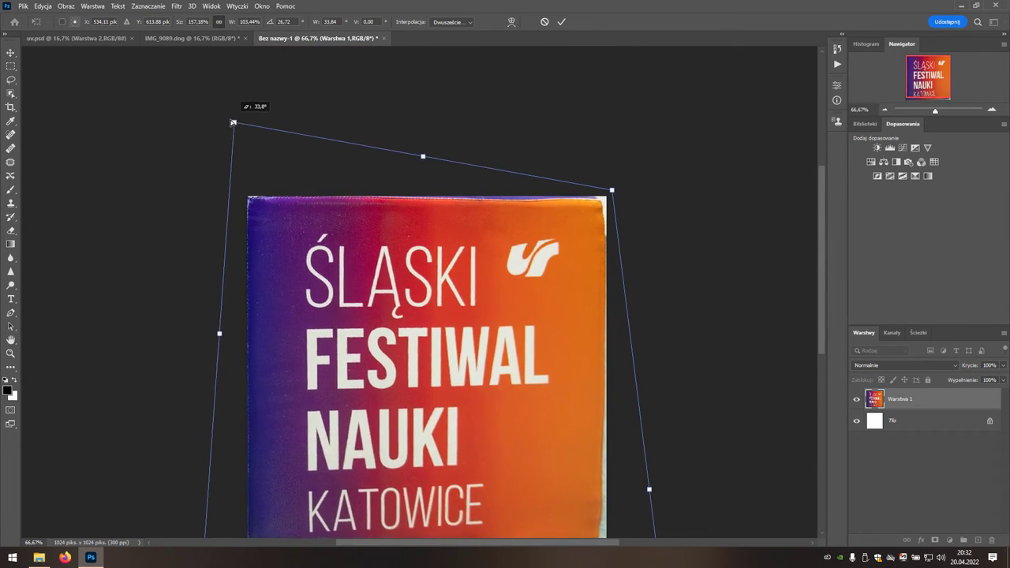
{"action": "left_click_drag", "start_coordinate": [232, 125], "coordinate": [219, 112]}
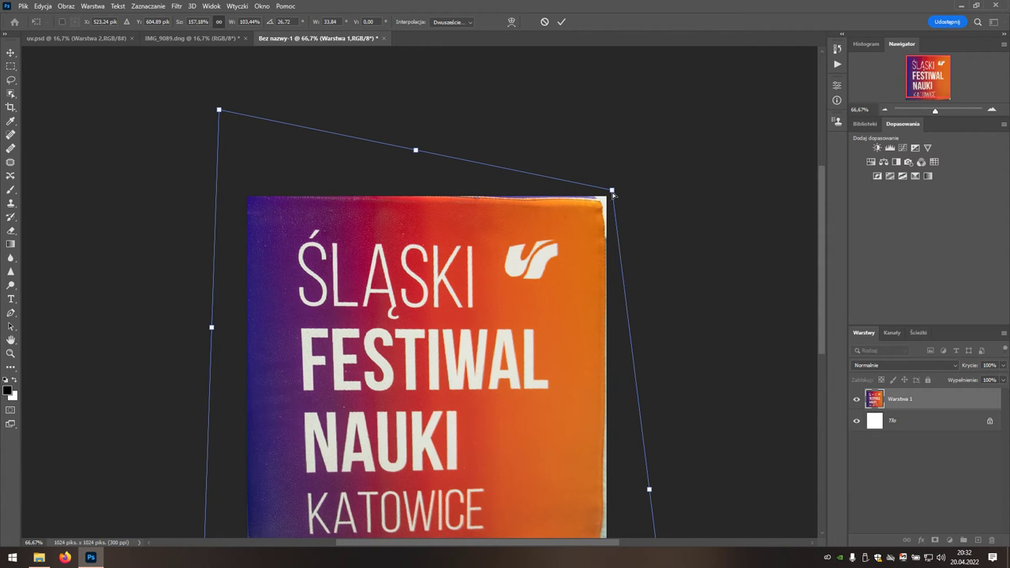
Fine-tune all four corners until the face is level and fills the canvas, then commit.
{"action": "left_click_drag", "start_coordinate": [613, 192], "coordinate": [629, 176]}
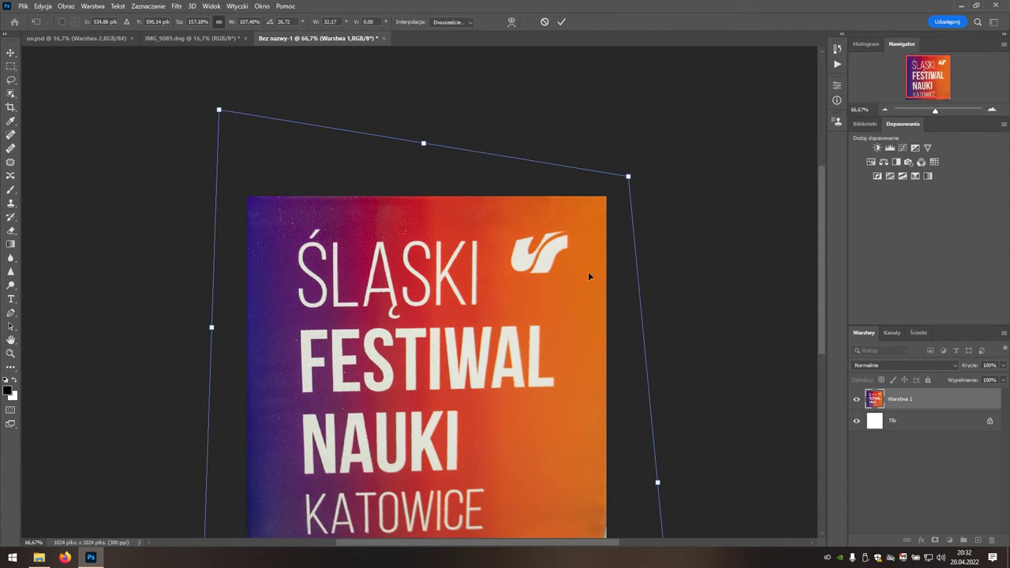
{"action": "left_click_drag", "start_coordinate": [565, 361], "coordinate": [555, 201]}
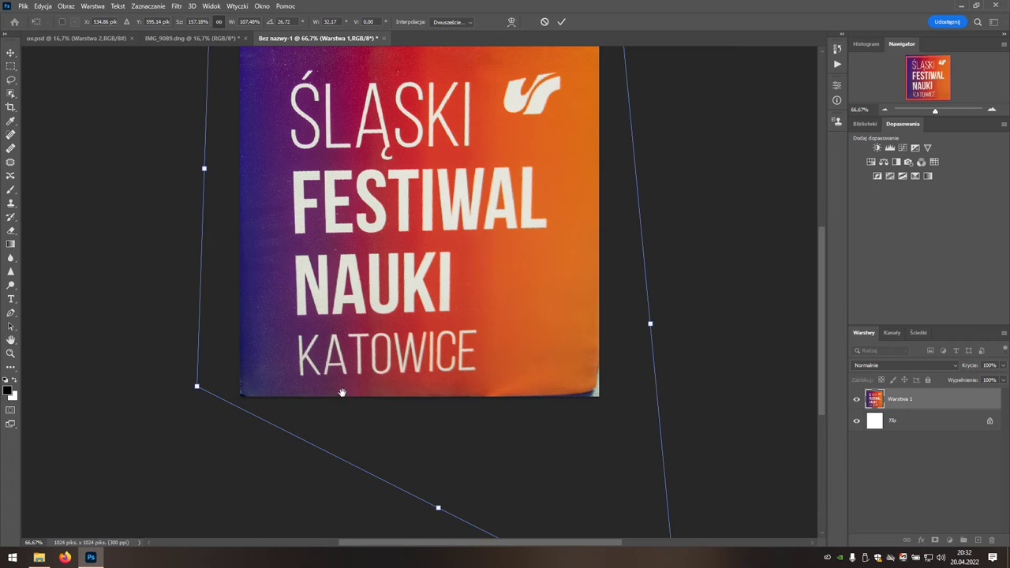
{"action": "left_click_drag", "start_coordinate": [344, 394], "coordinate": [325, 366]}
{"action": "left_click_drag", "start_coordinate": [202, 356], "coordinate": [191, 361]}
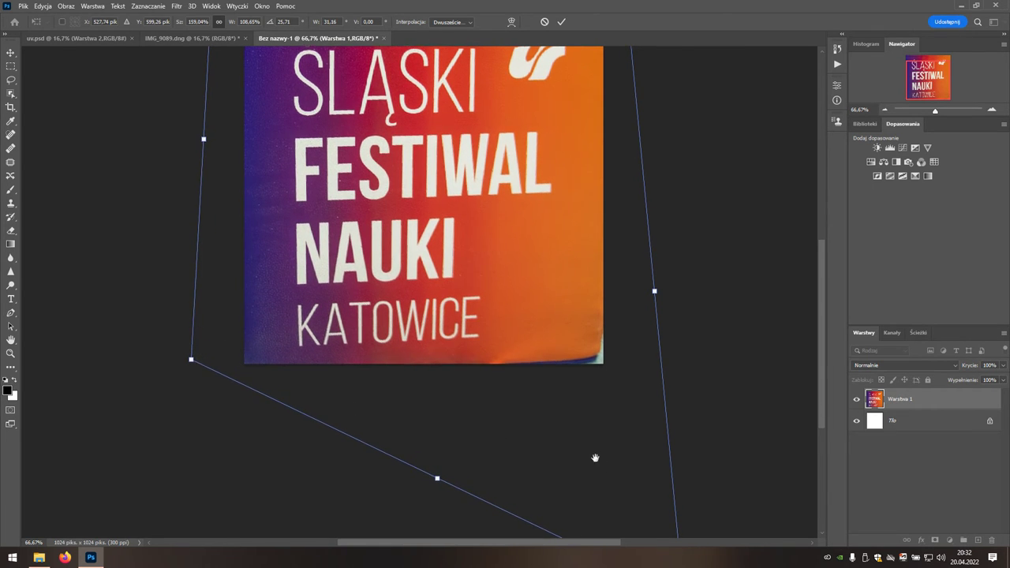
{"action": "left_click_drag", "start_coordinate": [593, 458], "coordinate": [543, 335]}
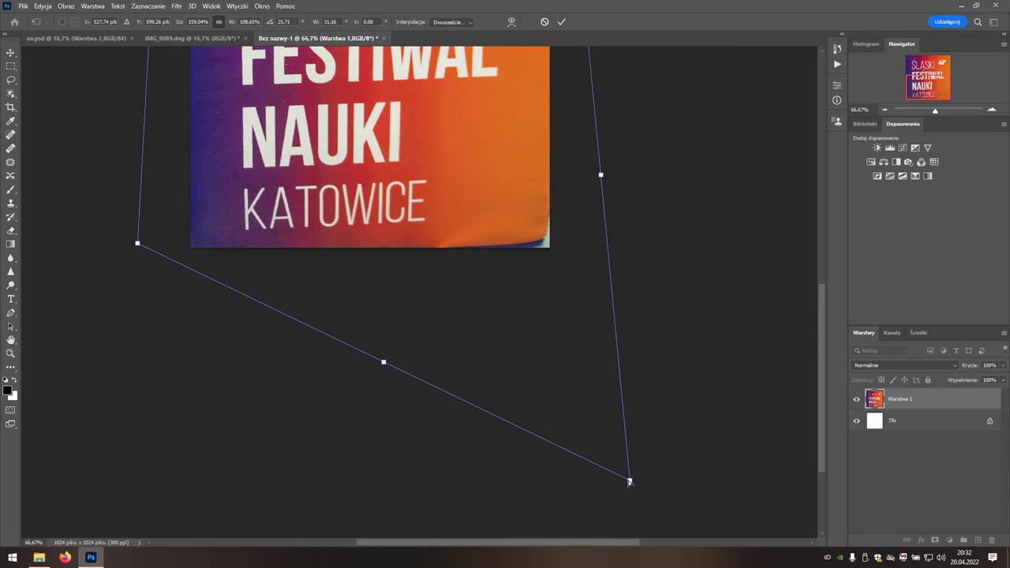
{"action": "left_click_drag", "start_coordinate": [630, 483], "coordinate": [661, 521]}
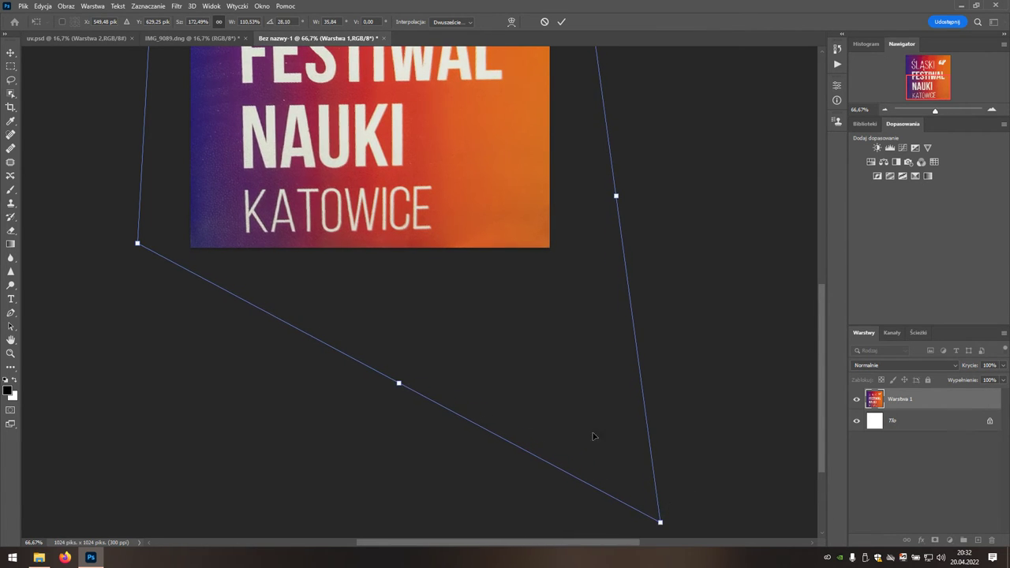
{"action": "left_click_drag", "start_coordinate": [470, 318], "coordinate": [485, 475]}
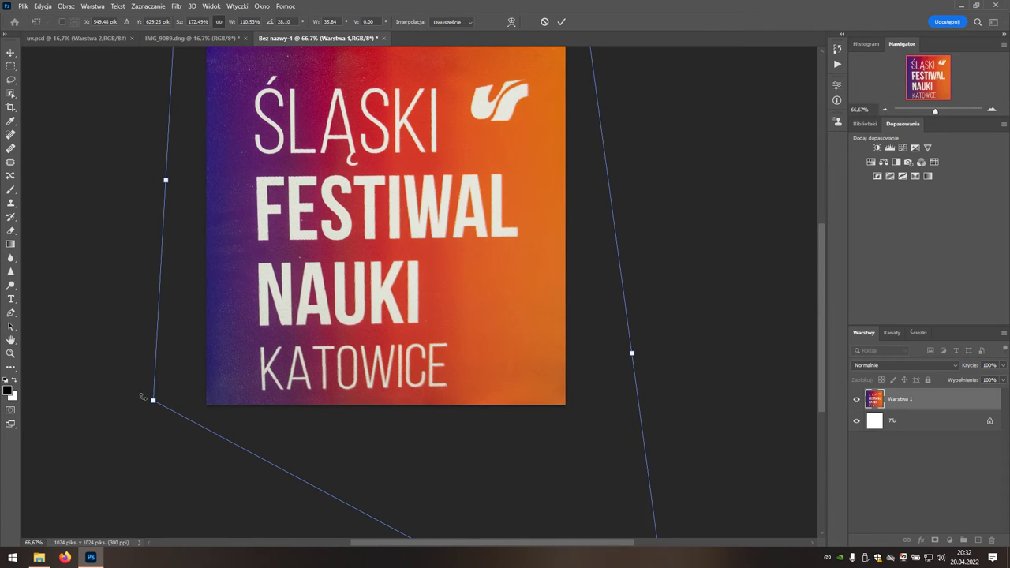
{"action": "left_click_drag", "start_coordinate": [154, 402], "coordinate": [152, 398]}
{"action": "left_click_drag", "start_coordinate": [356, 276], "coordinate": [346, 371]}
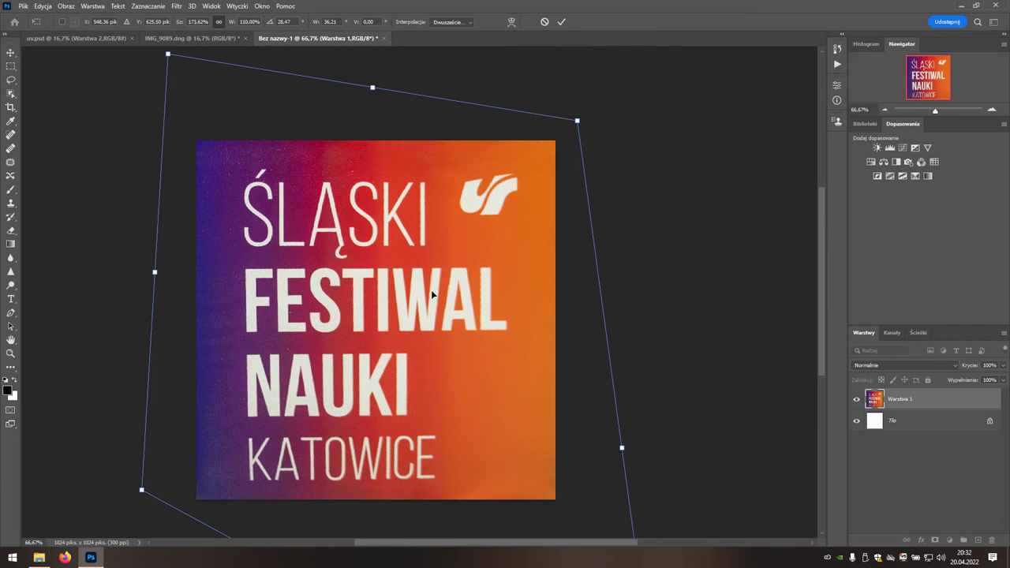
{"action": "mouse_move", "coordinate": [578, 122]}
{"action": "left_mouse_down"}
{"action": "mouse_move", "coordinate": [562, 127]}
{"action": "mouse_move", "coordinate": [573, 124]}
{"action": "left_mouse_up"}
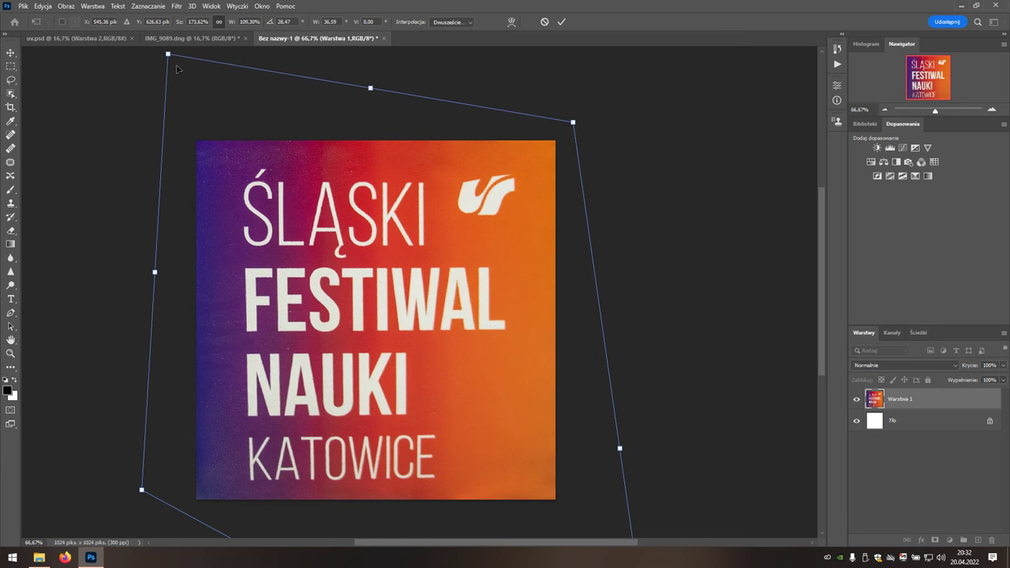
{"action": "left_click_drag", "start_coordinate": [168, 56], "coordinate": [173, 60]}
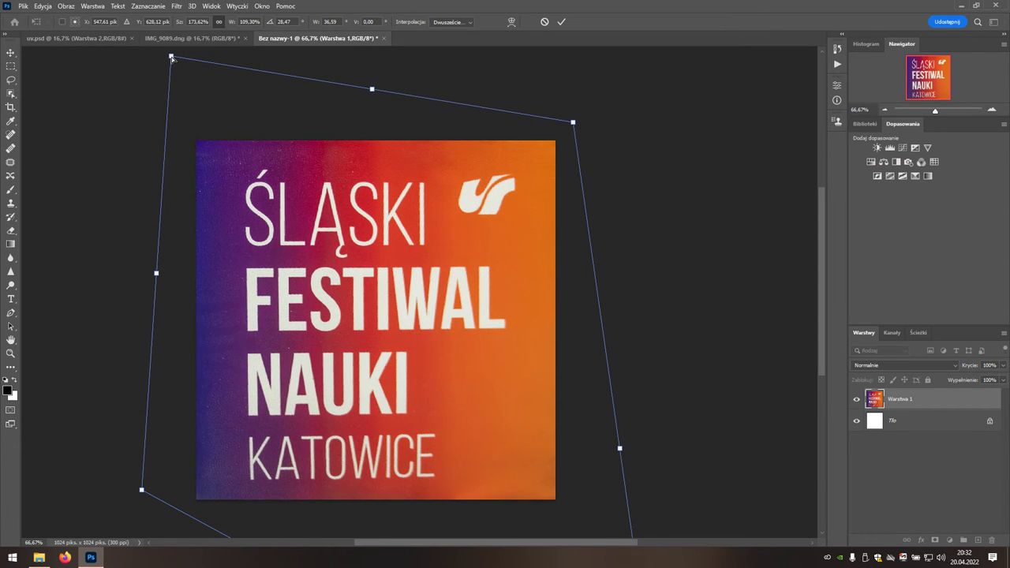
{"action": "left_click", "coordinate": [561, 22]}
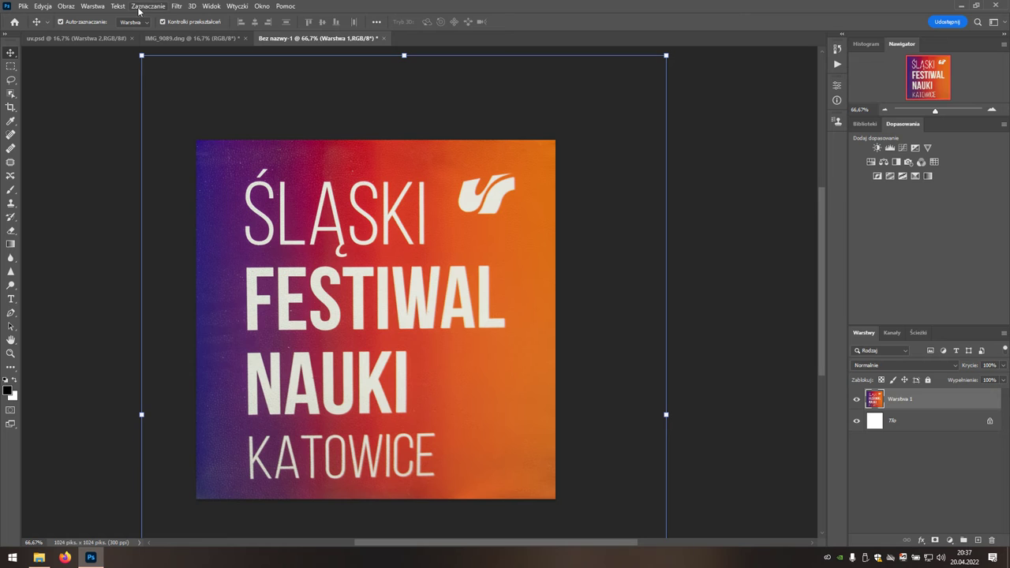
Copy the whole squared festival image and switch to the uv.psd document.
{"action": "left_click", "coordinate": [144, 8]}
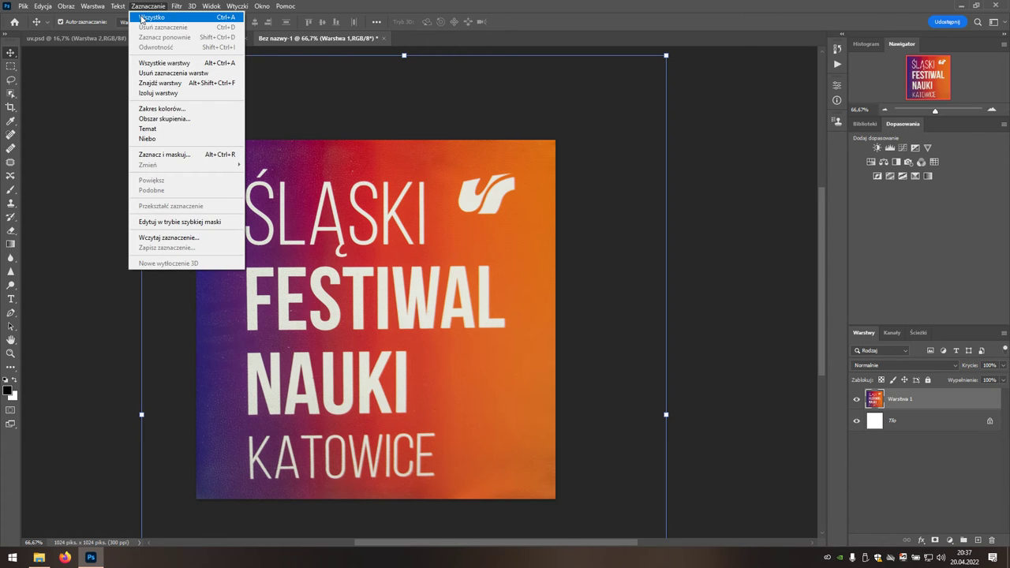
{"action": "left_click", "coordinate": [180, 17]}
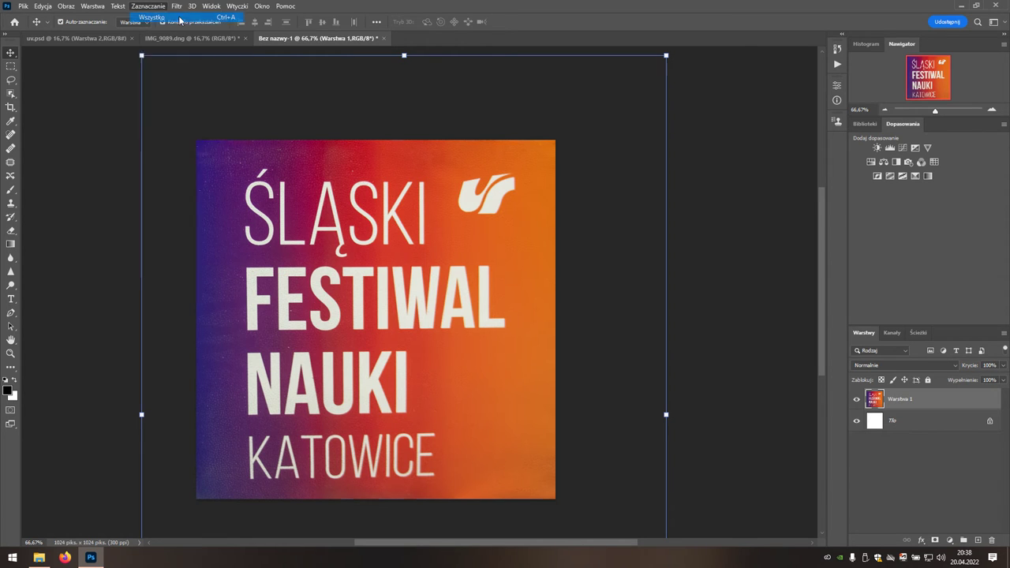
{"action": "left_click", "coordinate": [43, 7]}
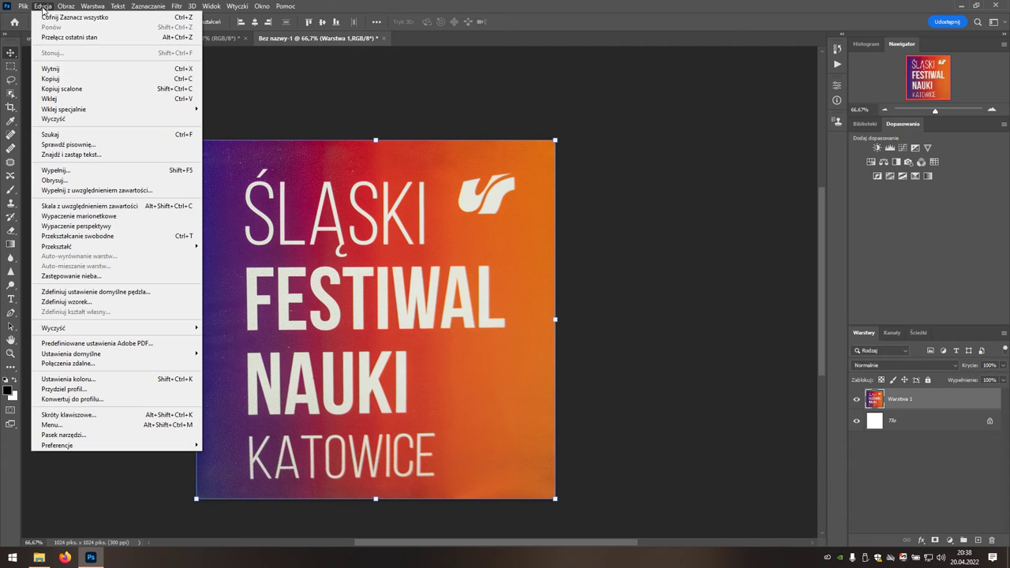
{"action": "left_click", "coordinate": [63, 81]}
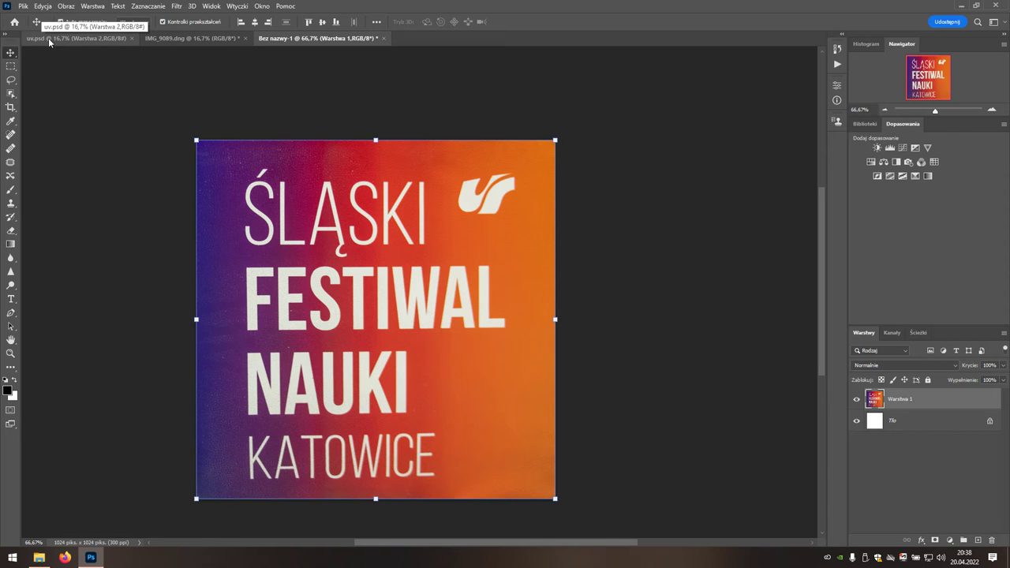
{"action": "left_click", "coordinate": [77, 39]}
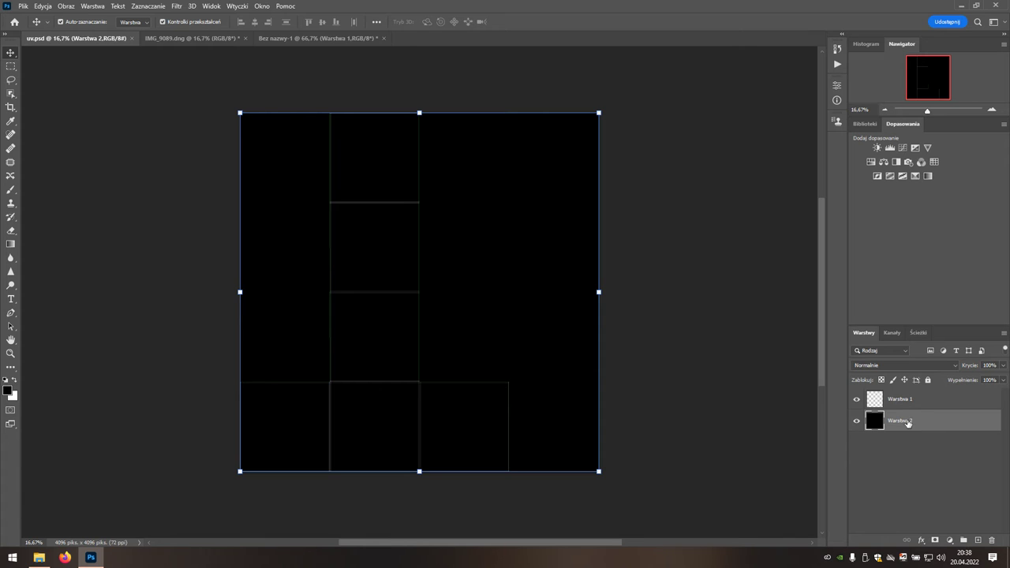
Paste the festival image into uv.psd and move it onto a face square.
{"action": "left_click", "coordinate": [43, 6]}
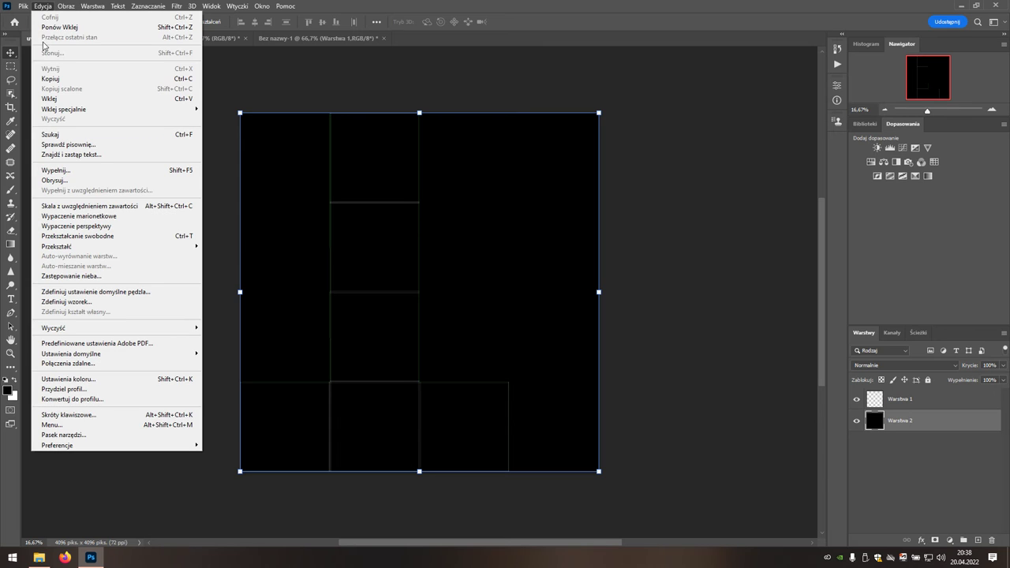
{"action": "left_click", "coordinate": [54, 100]}
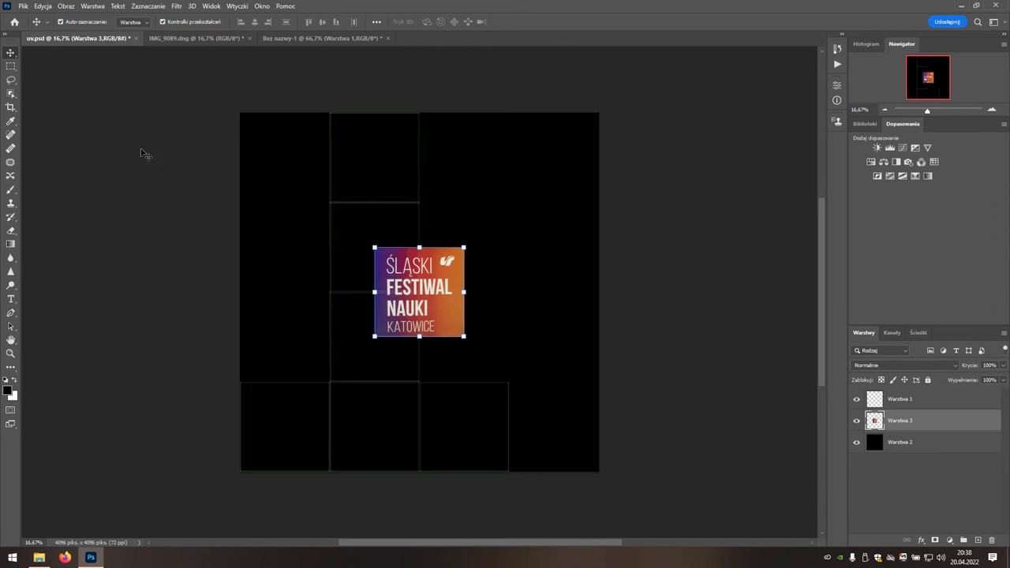
{"action": "mouse_move", "coordinate": [416, 288]}
{"action": "left_mouse_down"}
{"action": "mouse_move", "coordinate": [371, 361]}
{"action": "mouse_move", "coordinate": [370, 421]}
{"action": "left_mouse_up"}
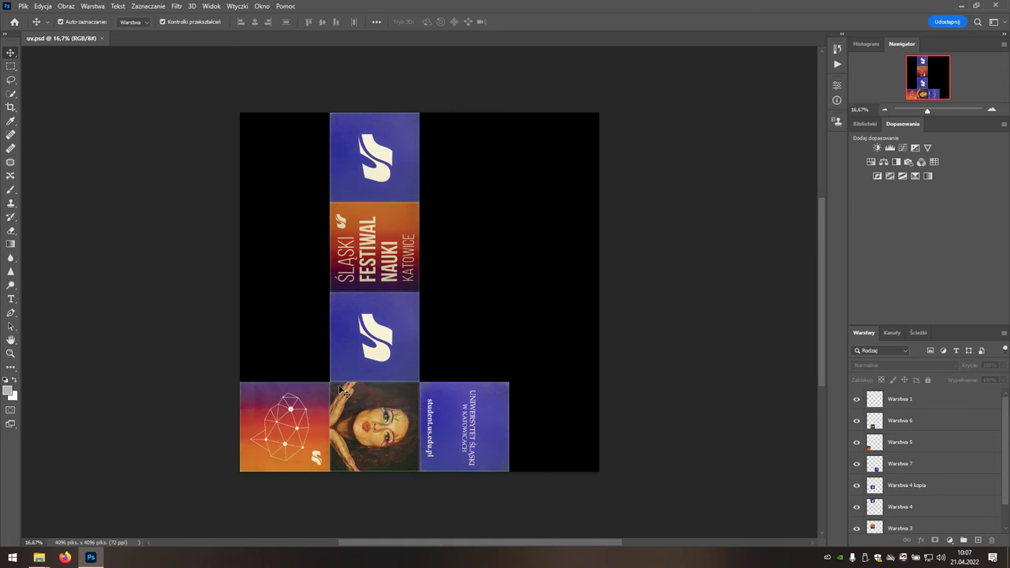
Select layers Warstwa 6 through Warstwa 3 and merge them with Scal warstwy.
{"action": "scroll", "coordinate": [333, 389], "scroll_direction": "up", "scroll_amount": 2}
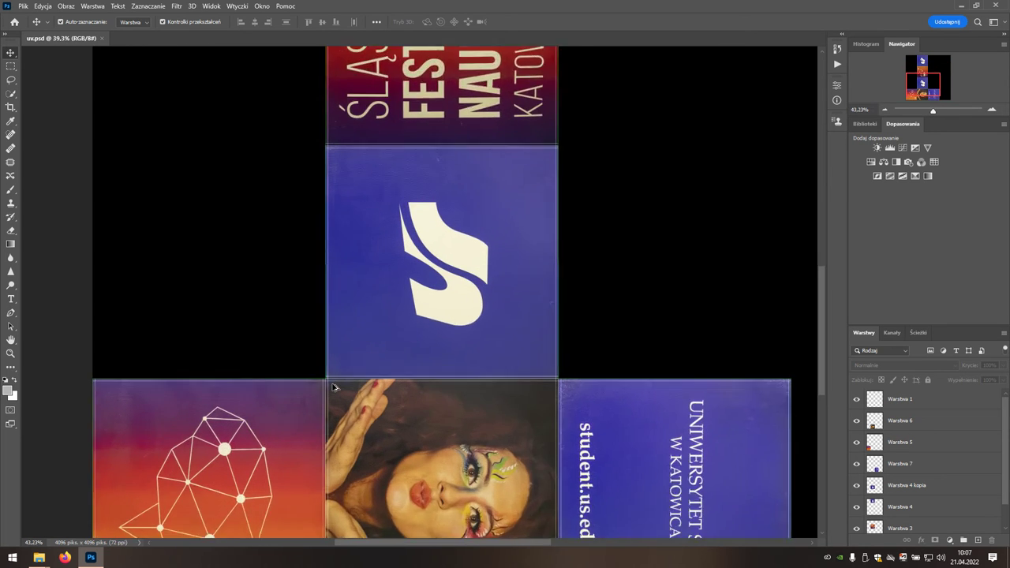
{"action": "scroll", "coordinate": [333, 389], "scroll_direction": "up", "scroll_amount": 2}
{"action": "scroll", "coordinate": [333, 388], "scroll_direction": "up", "scroll_amount": 2}
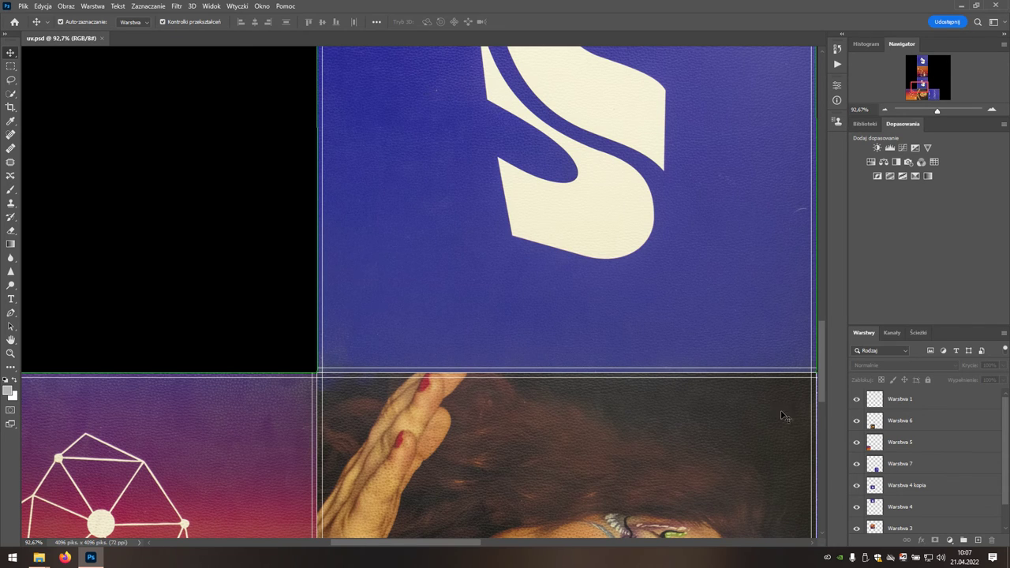
{"action": "left_click", "coordinate": [908, 430]}
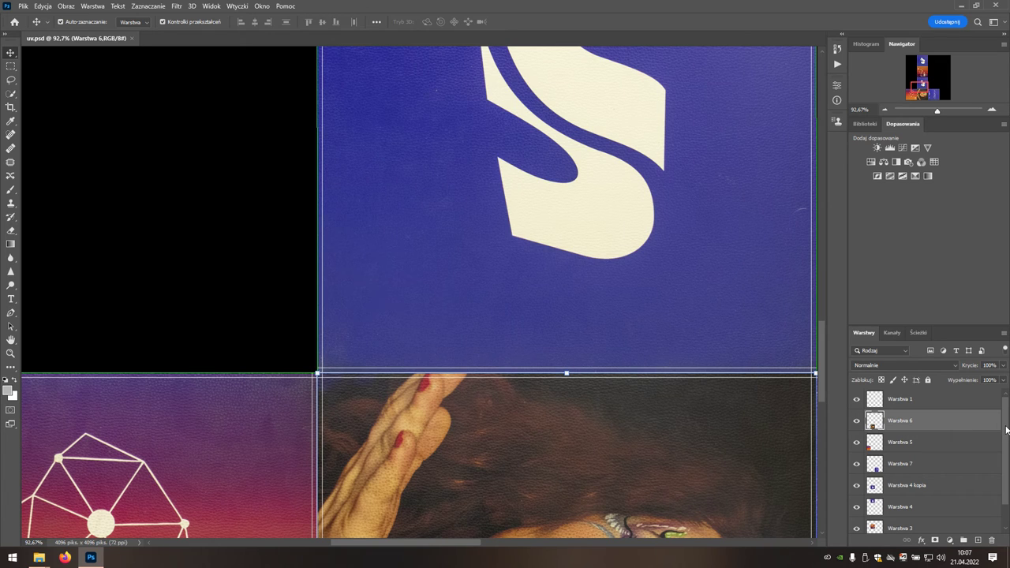
{"action": "scroll", "coordinate": [1007, 430], "scroll_direction": "down", "scroll_amount": 1}
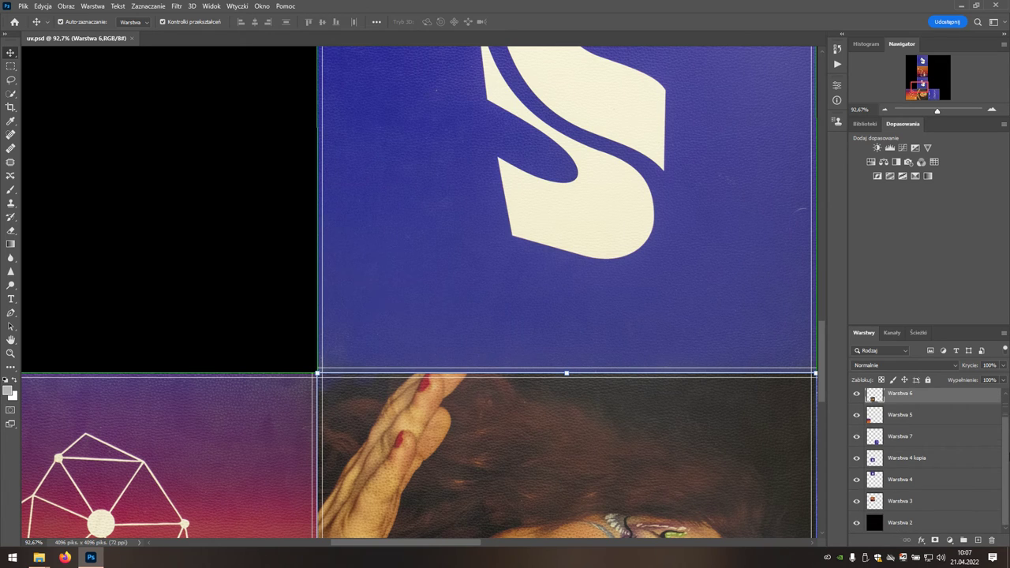
{"action": "left_click", "coordinate": [930, 501], "text": "shift"}
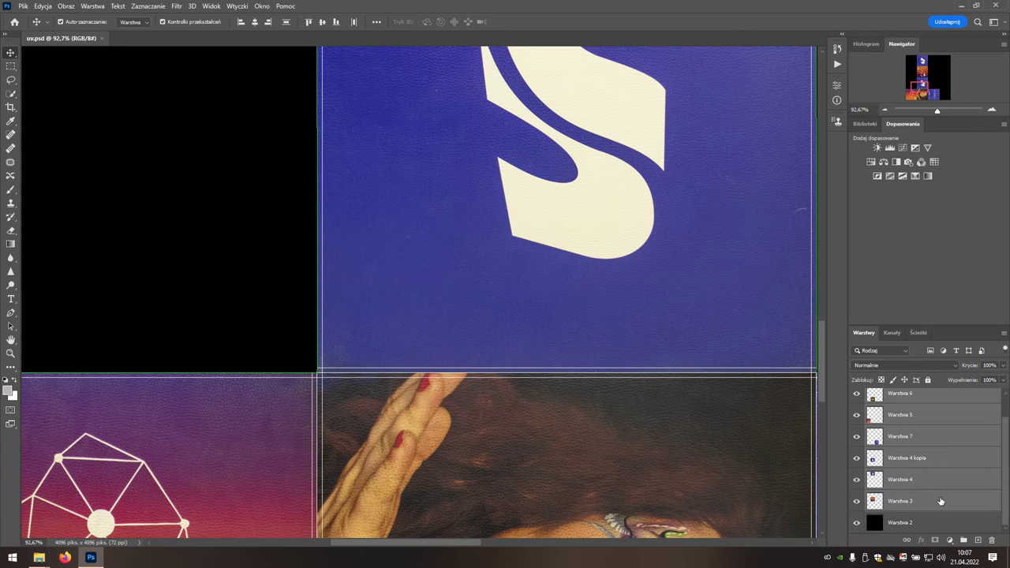
{"action": "right_click", "coordinate": [940, 501]}
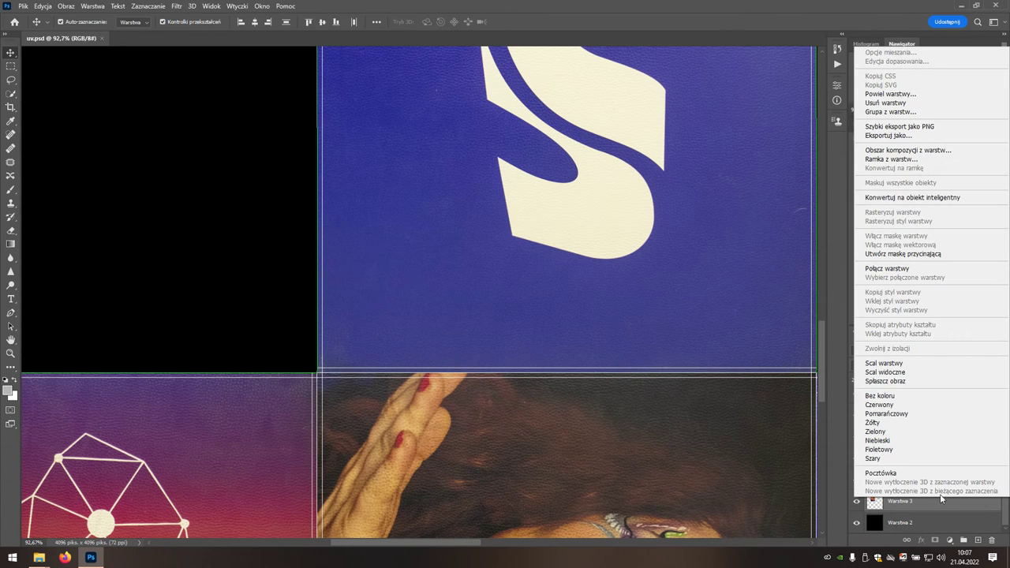
{"action": "left_click", "coordinate": [918, 364]}
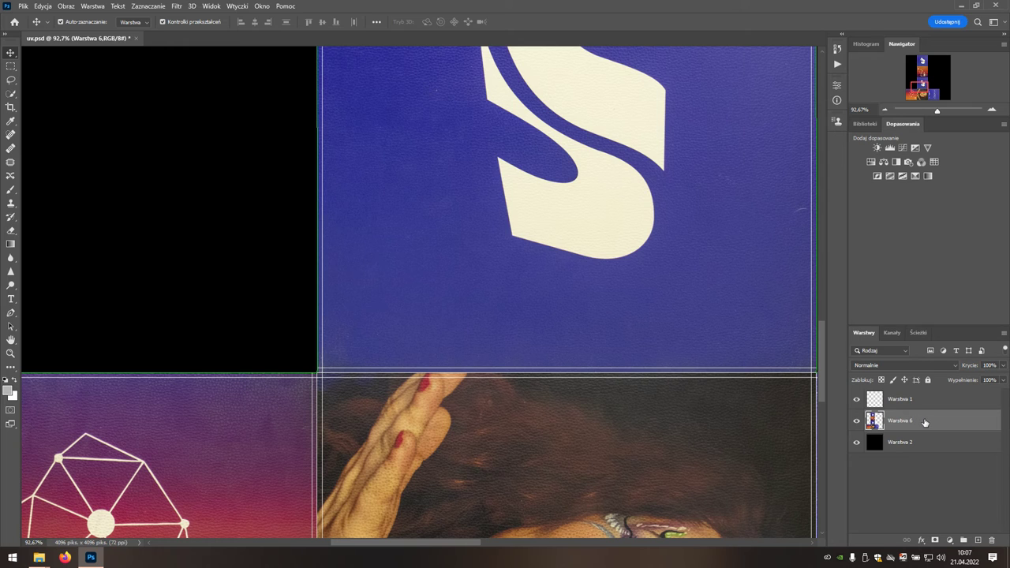
Duplicate Warstwa 6 as Warstwa 6 kopia.
{"action": "right_click", "coordinate": [924, 422]}
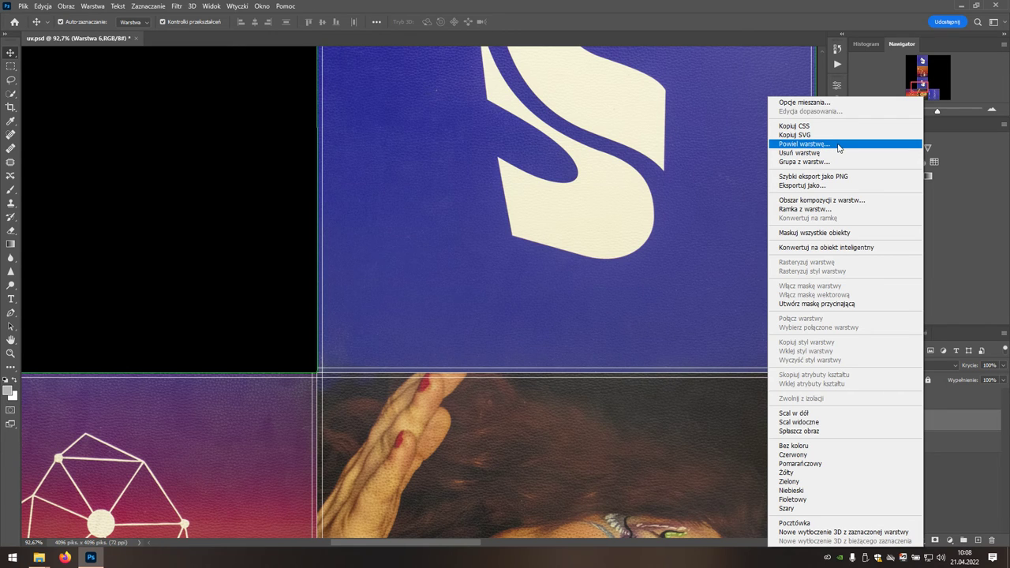
{"action": "left_click", "coordinate": [838, 144]}
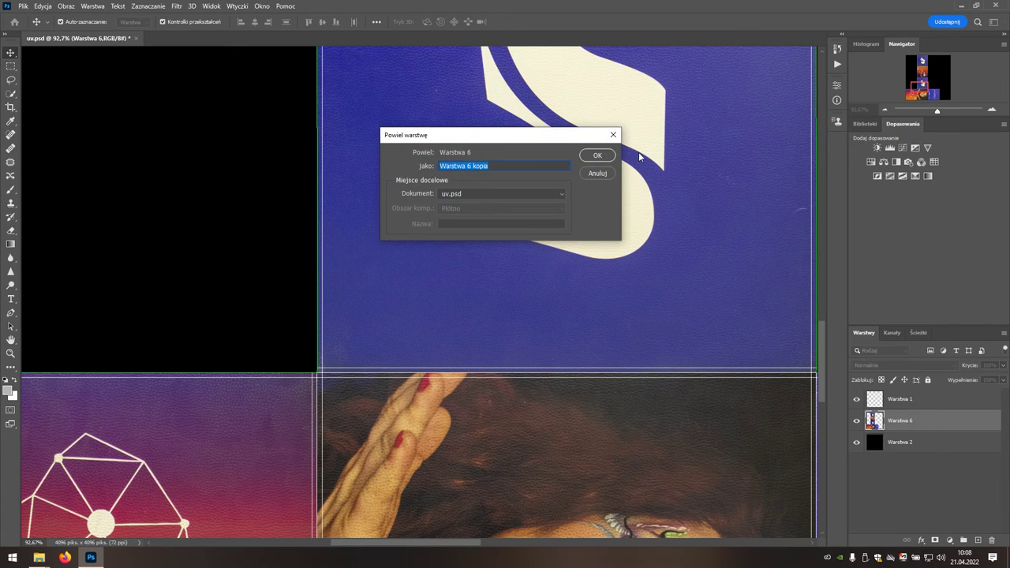
{"action": "left_click", "coordinate": [599, 157]}
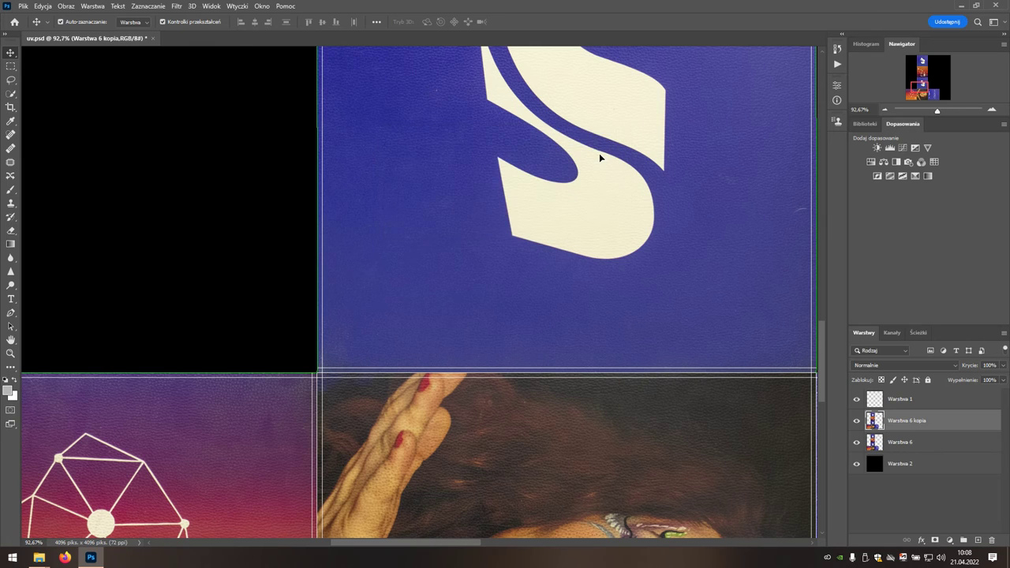
Apply a 20-pixel Gaussian blur to the original Warstwa 6 below the copy.
{"action": "left_click", "coordinate": [899, 451]}
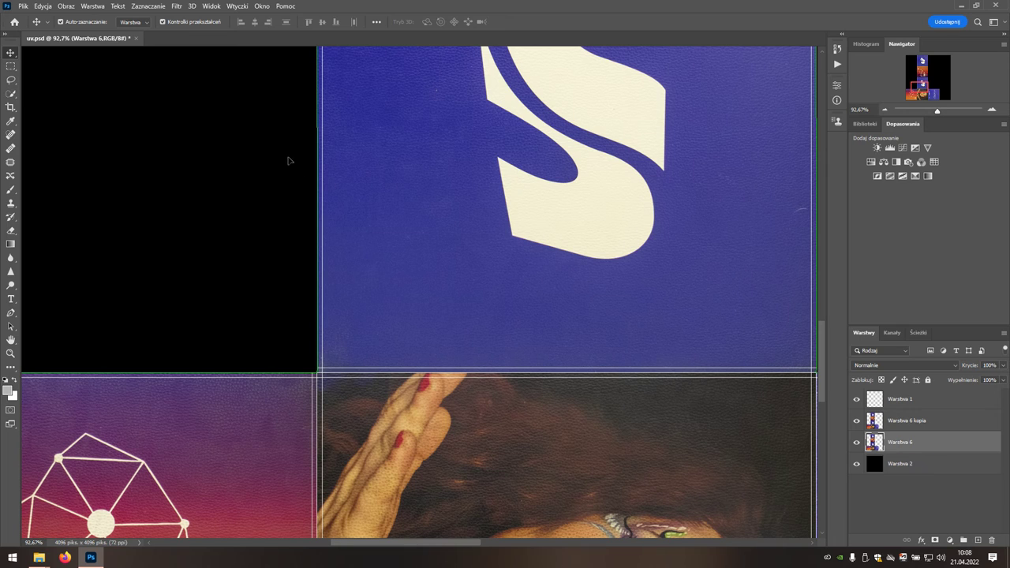
{"action": "left_click", "coordinate": [179, 9]}
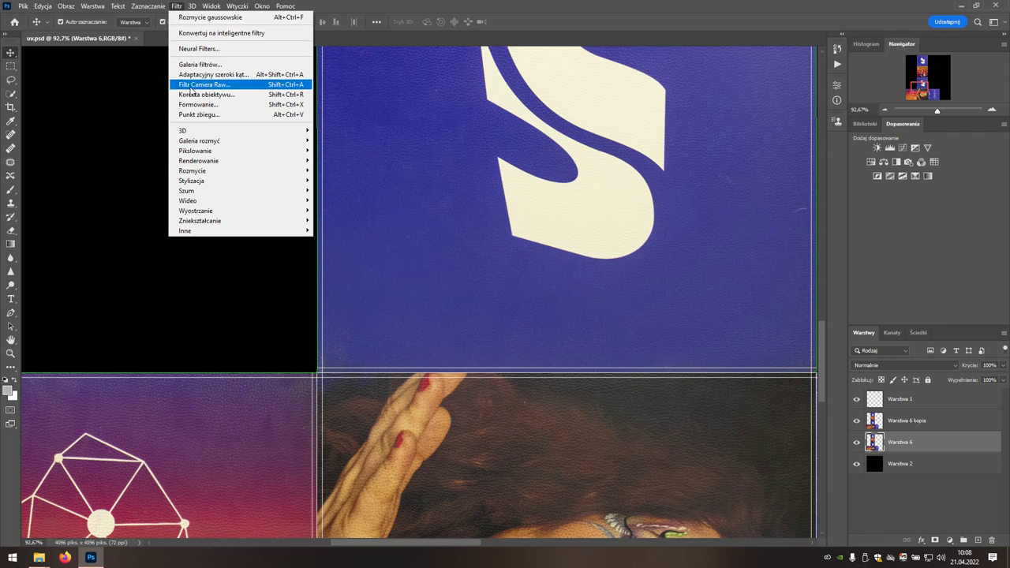
{"action": "mouse_move", "coordinate": [193, 171]}
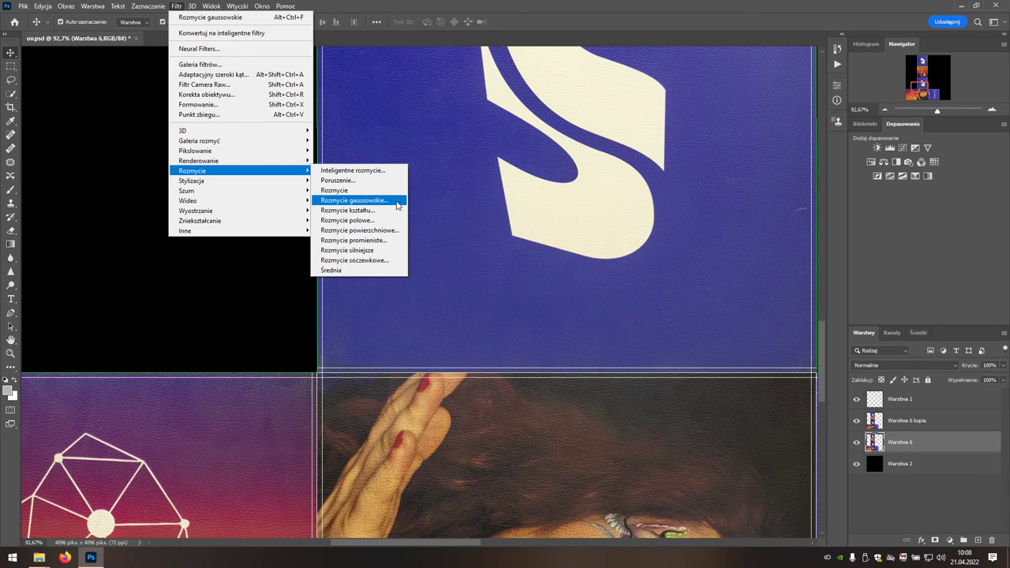
{"action": "left_click", "coordinate": [398, 205]}
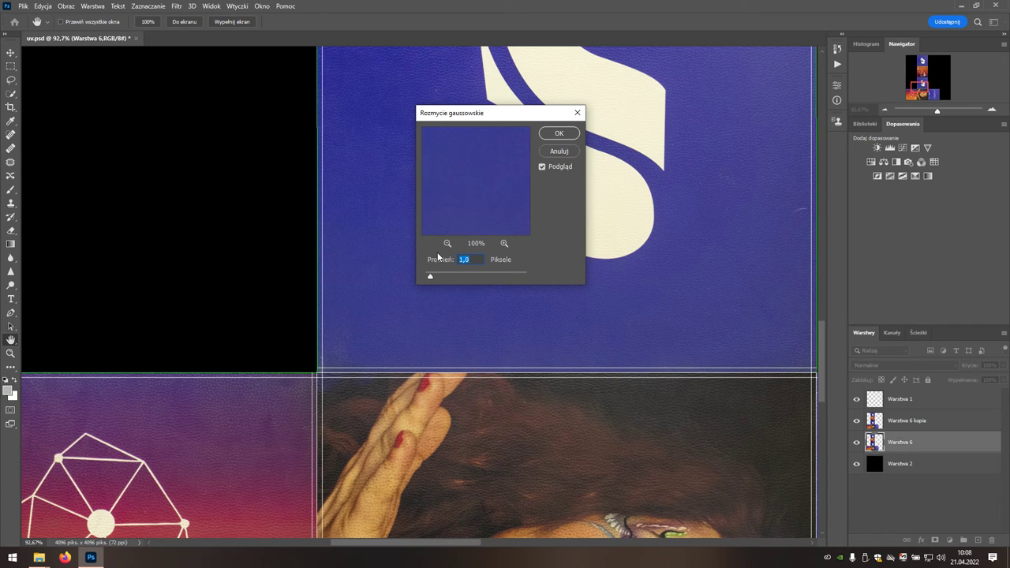
{"action": "left_click_drag", "start_coordinate": [439, 257], "coordinate": [454, 257]}
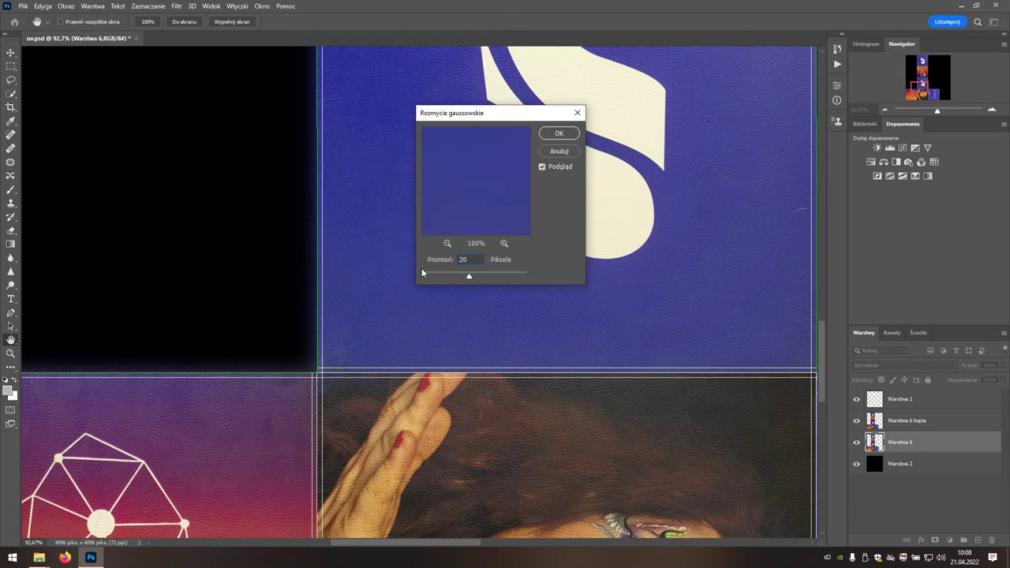
{"action": "left_click", "coordinate": [567, 137]}
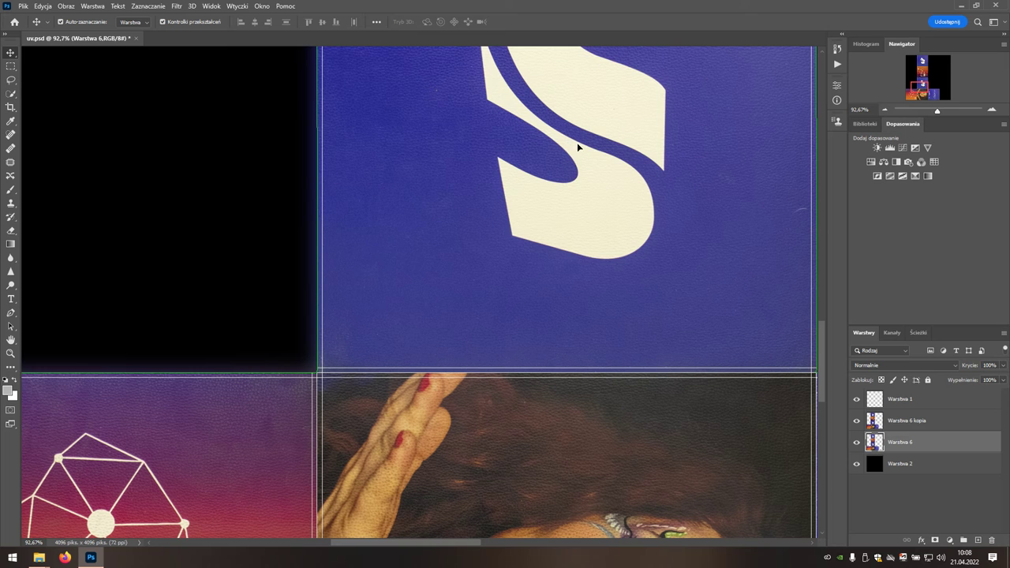
Duplicate the blurred Warstwa 6 layer twice, creating Warstwa 6 kopia 2 and Warstwa 6 kopia 3.
{"action": "right_click", "coordinate": [925, 447]}
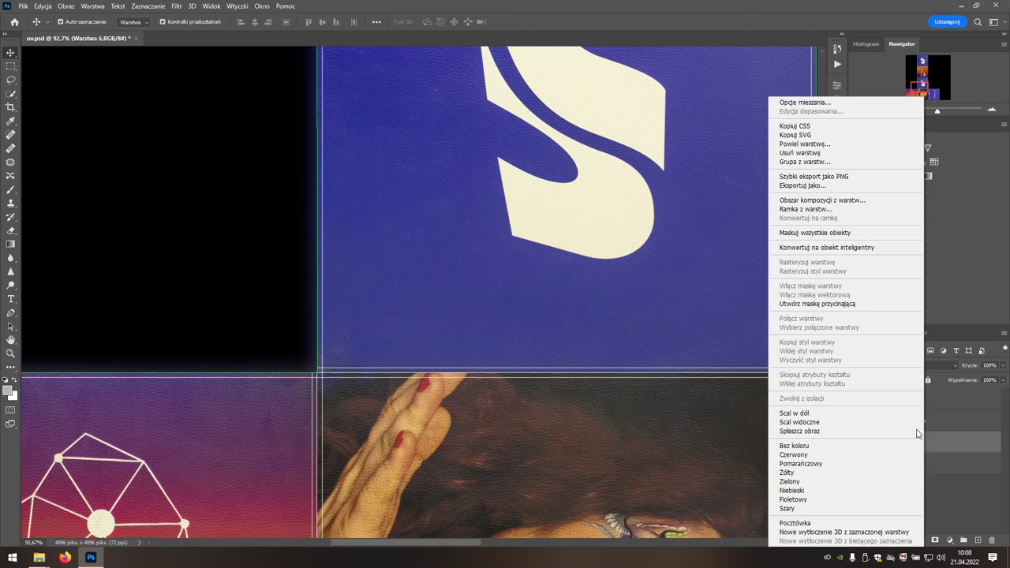
{"action": "left_click", "coordinate": [774, 146]}
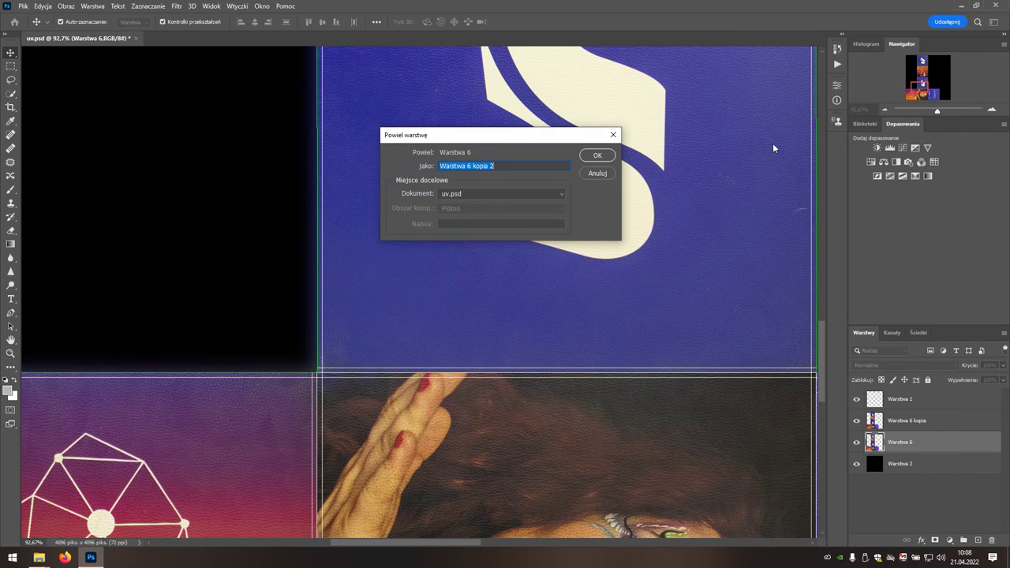
{"action": "left_click", "coordinate": [592, 158]}
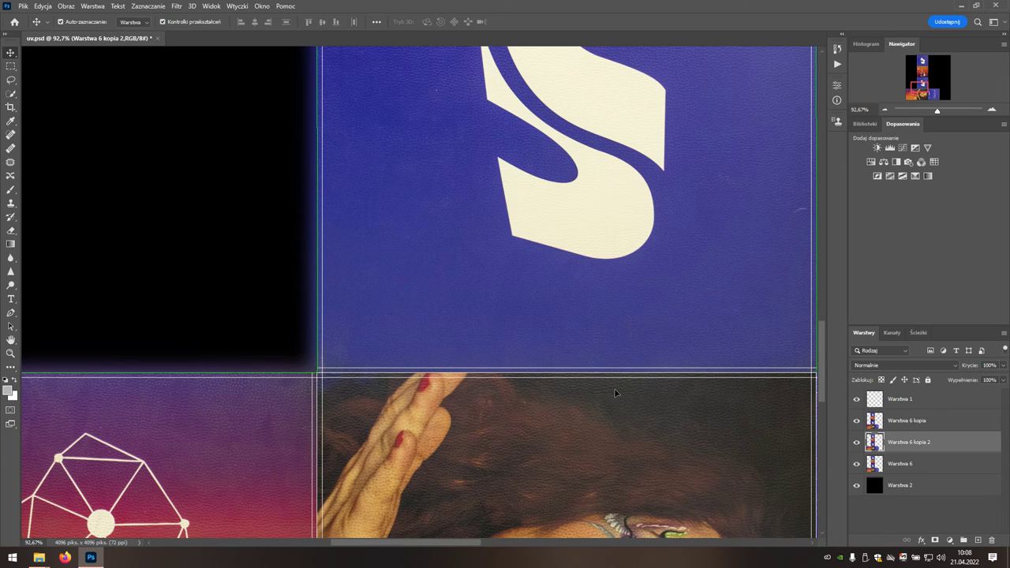
{"action": "right_click", "coordinate": [961, 446]}
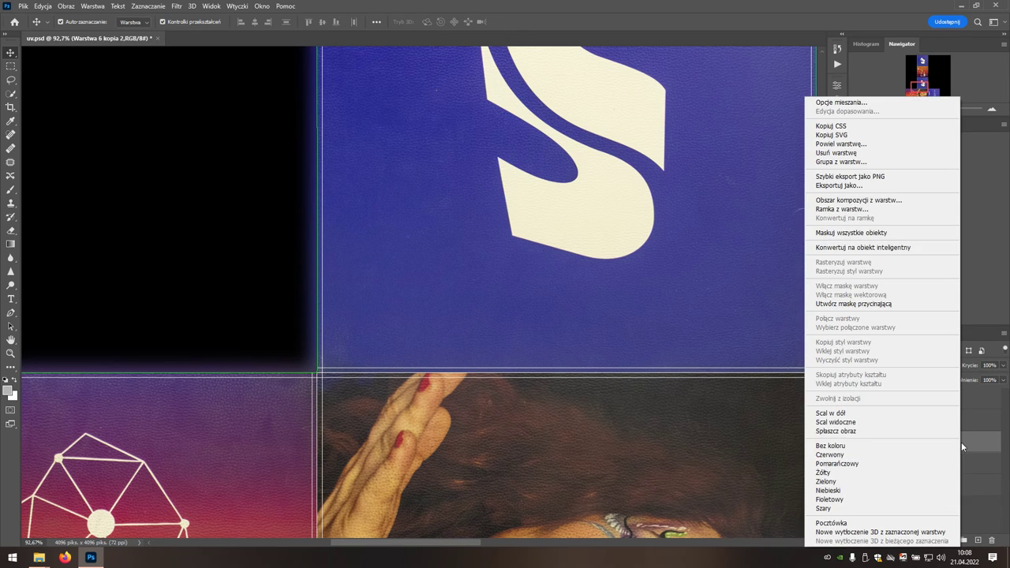
{"action": "left_click", "coordinate": [810, 145]}
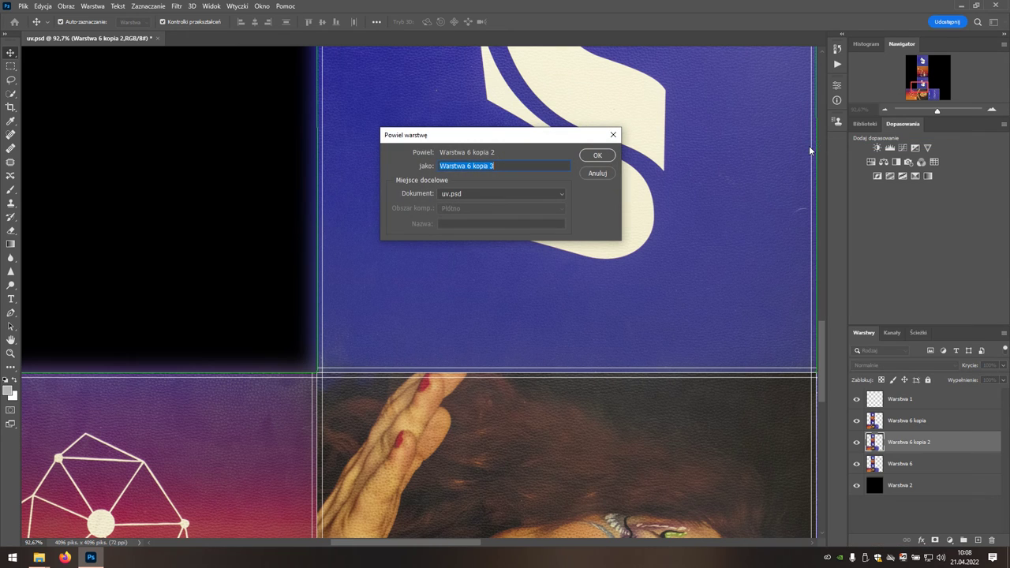
{"action": "left_click", "coordinate": [612, 156]}
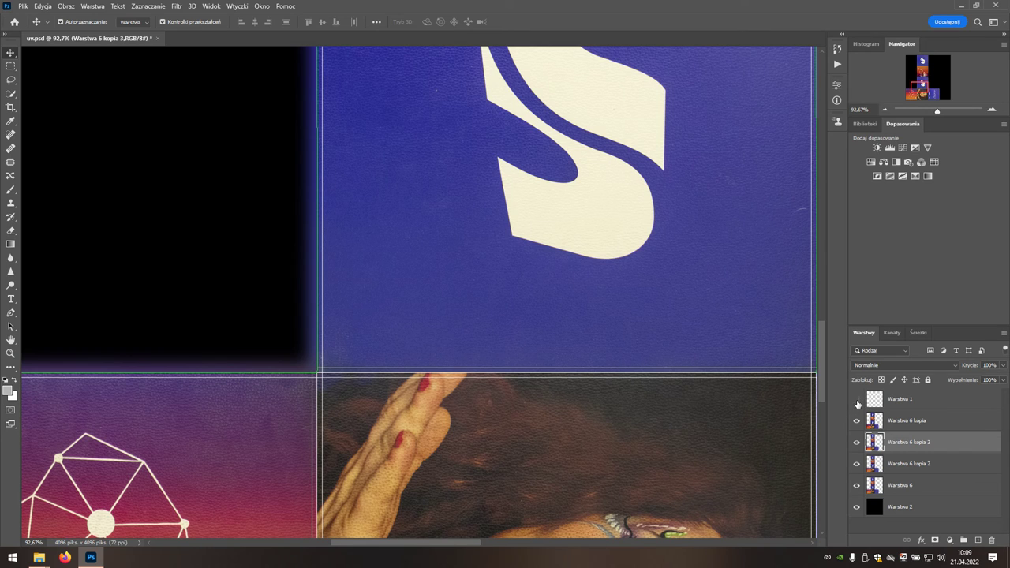
Hide Warstwa 1 and flatten the image (Spłaszcz obraz), discarding the hidden layer.
{"action": "left_click", "coordinate": [859, 403]}
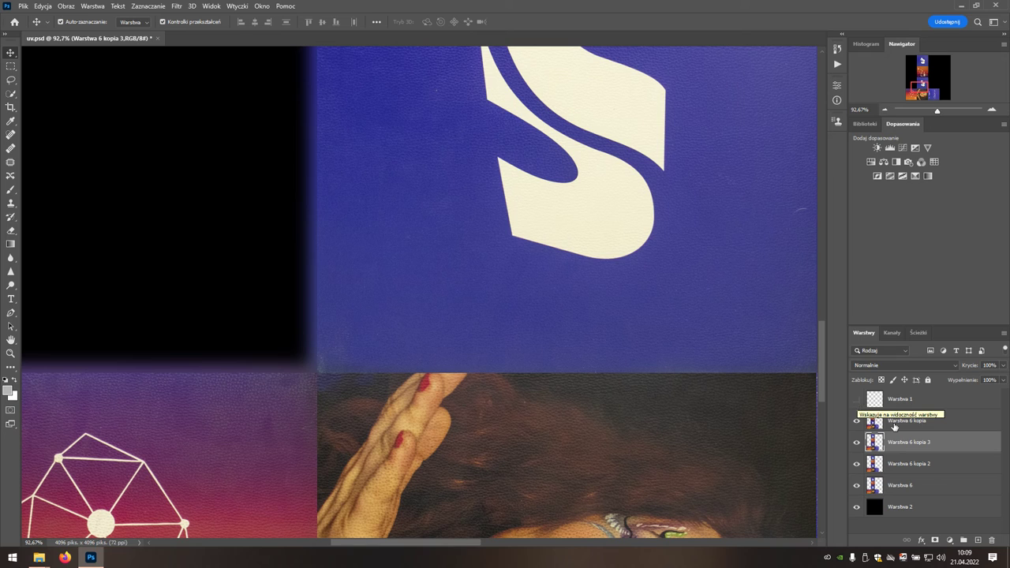
{"action": "right_click", "coordinate": [944, 447]}
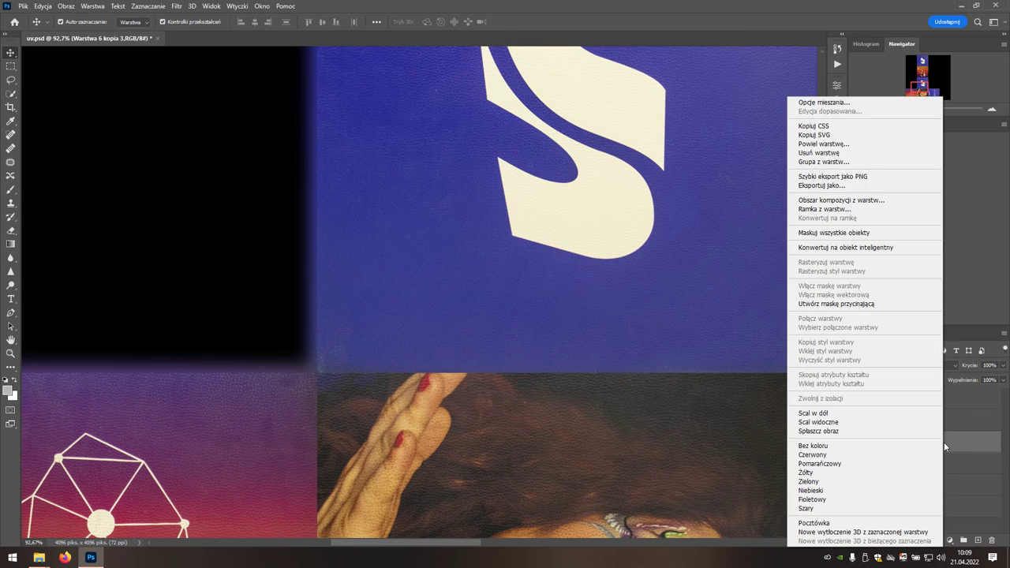
{"action": "left_click", "coordinate": [859, 433]}
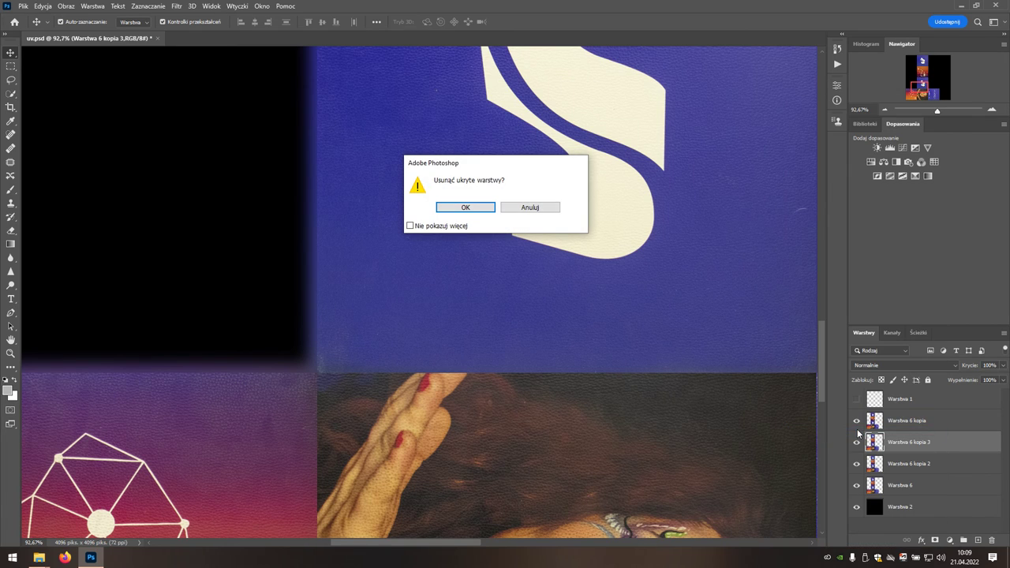
{"action": "left_click", "coordinate": [476, 210]}
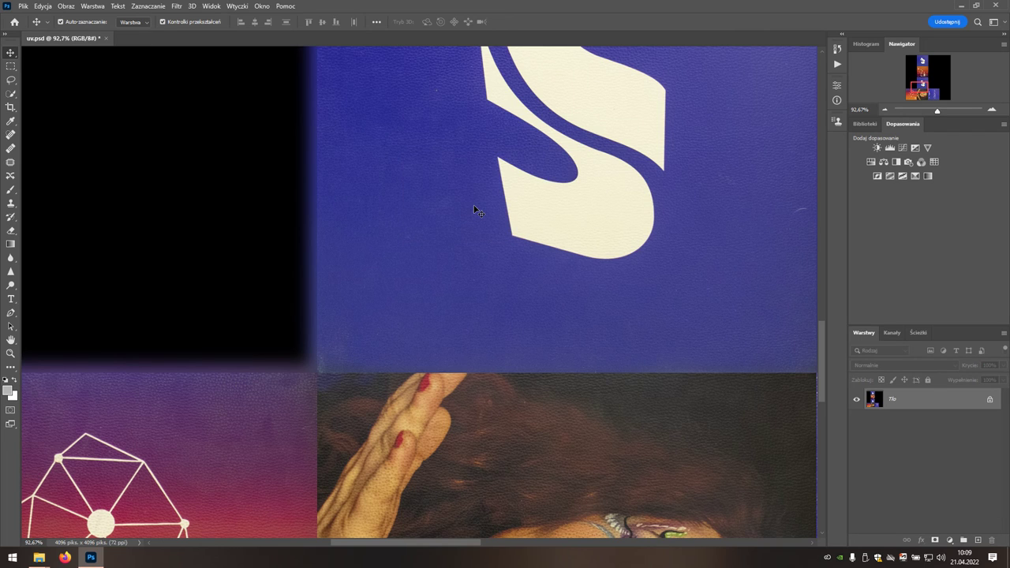
Save the flattened image as a 24-bit Targa named T_Cube_01_01.tga in the backup folder.
{"action": "left_click", "coordinate": [25, 9]}
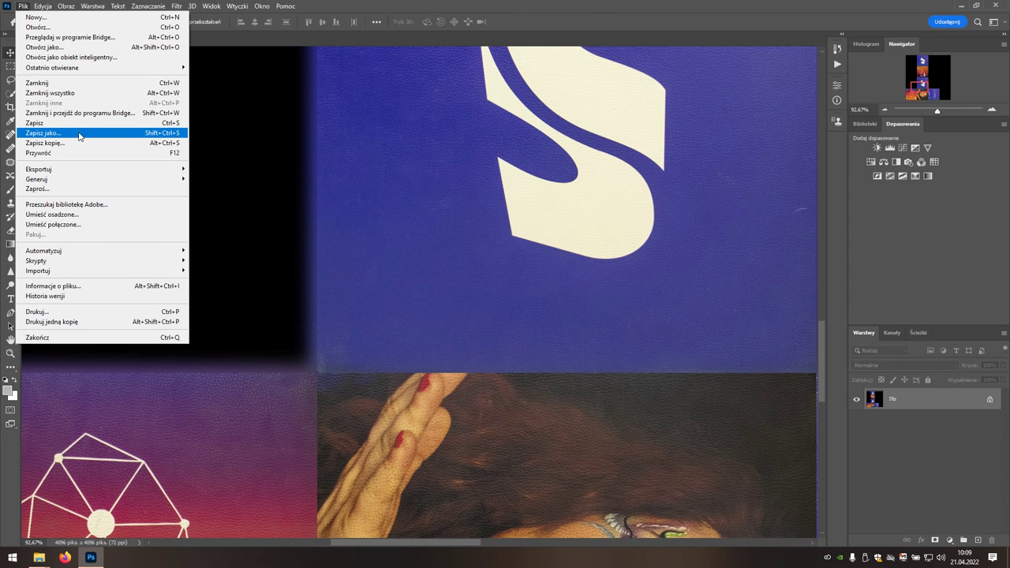
{"action": "left_click", "coordinate": [83, 133]}
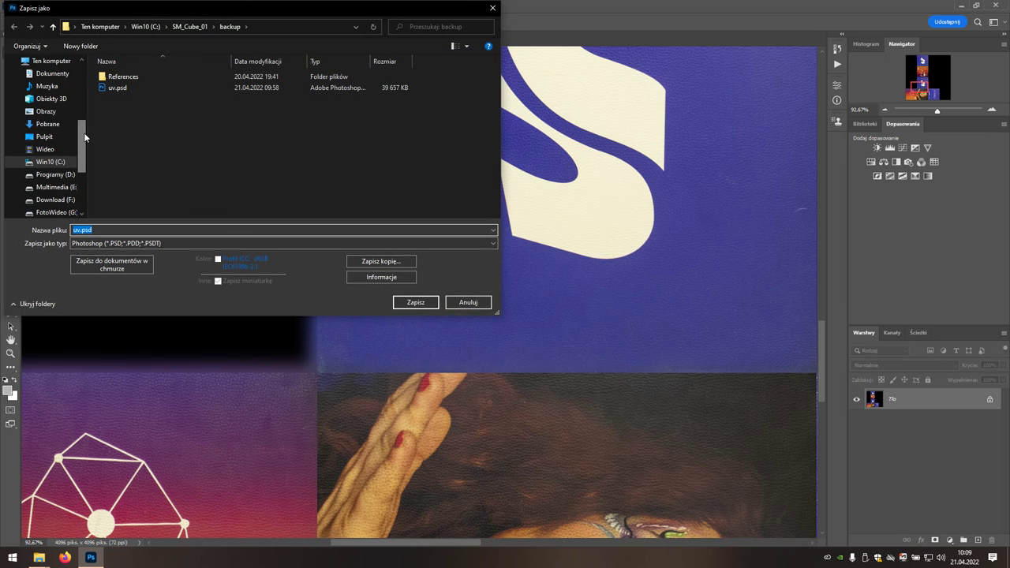
{"action": "type", "text": "T_Cube_01_01"}
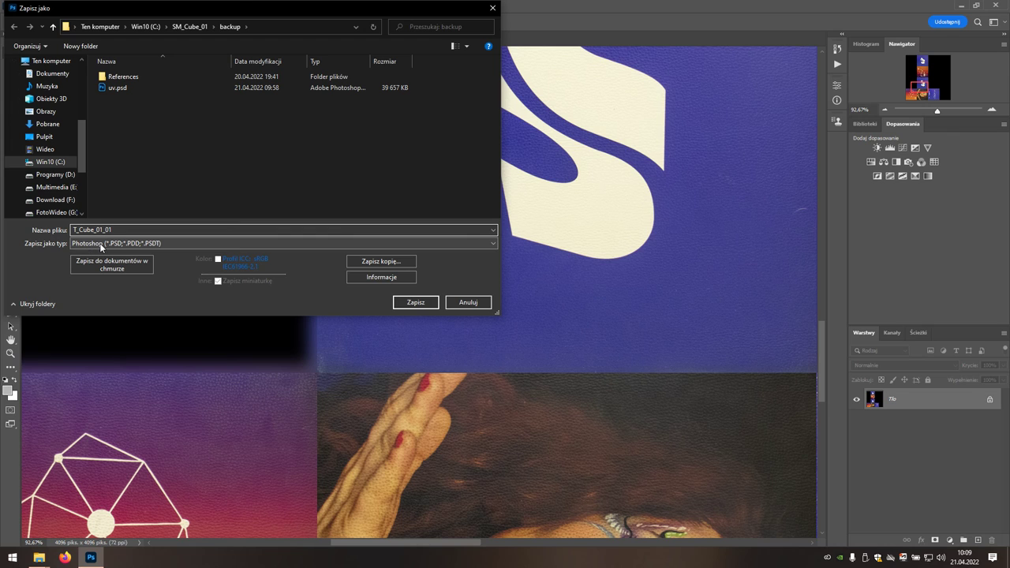
{"action": "left_click", "coordinate": [168, 243]}
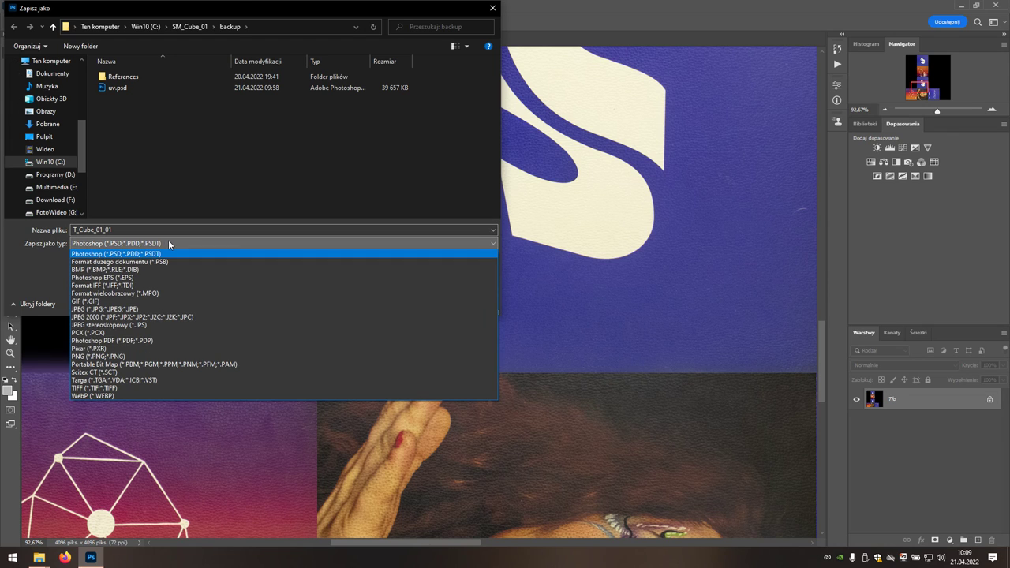
{"action": "left_click", "coordinate": [101, 381]}
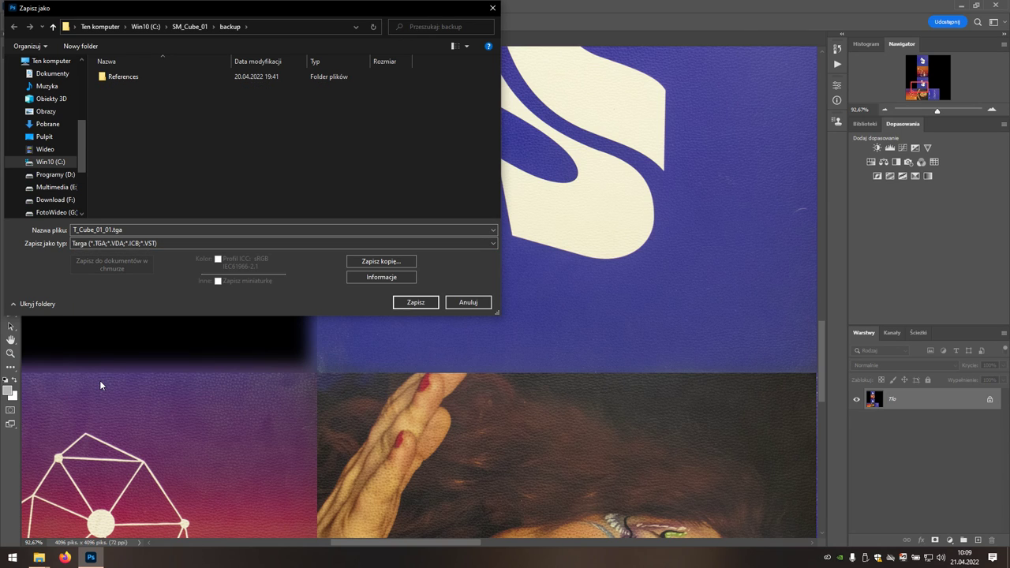
{"action": "left_click", "coordinate": [409, 307]}
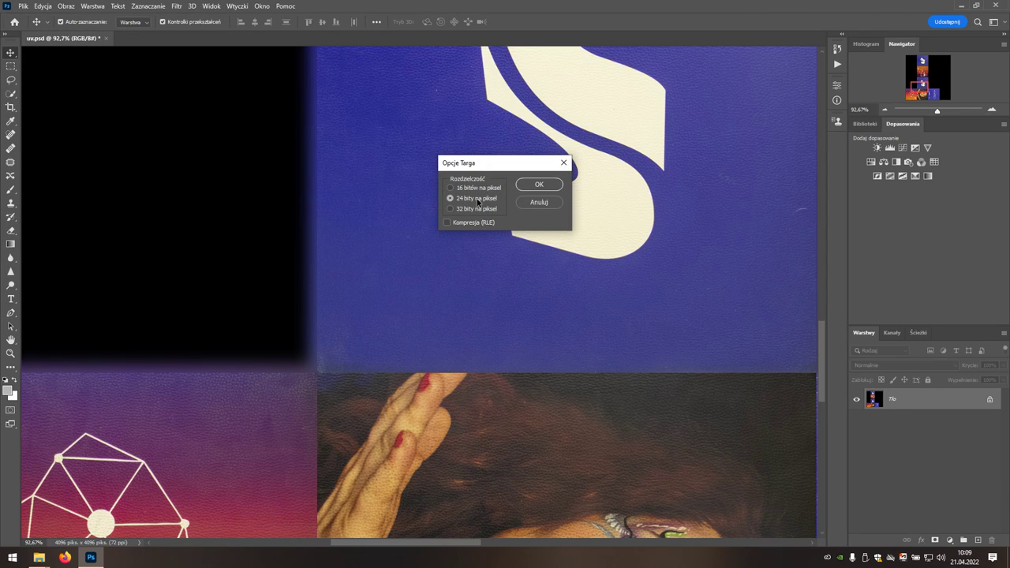
{"action": "left_click", "coordinate": [529, 190]}
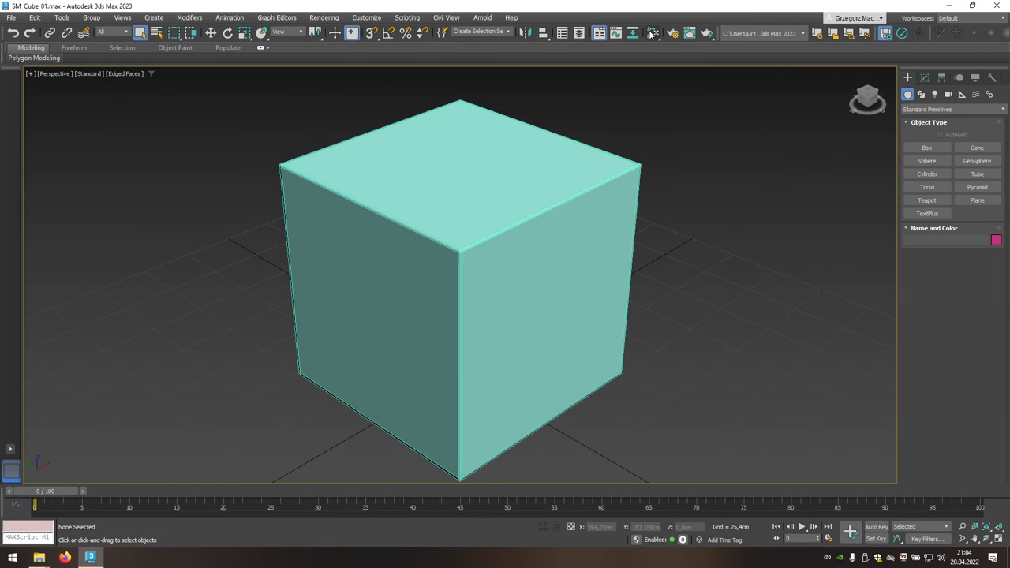
Add a Physical Material named M_Cube_01 in the Slate Material Editor and wire it to SM_Cube_01.
{"action": "left_click", "coordinate": [653, 34]}
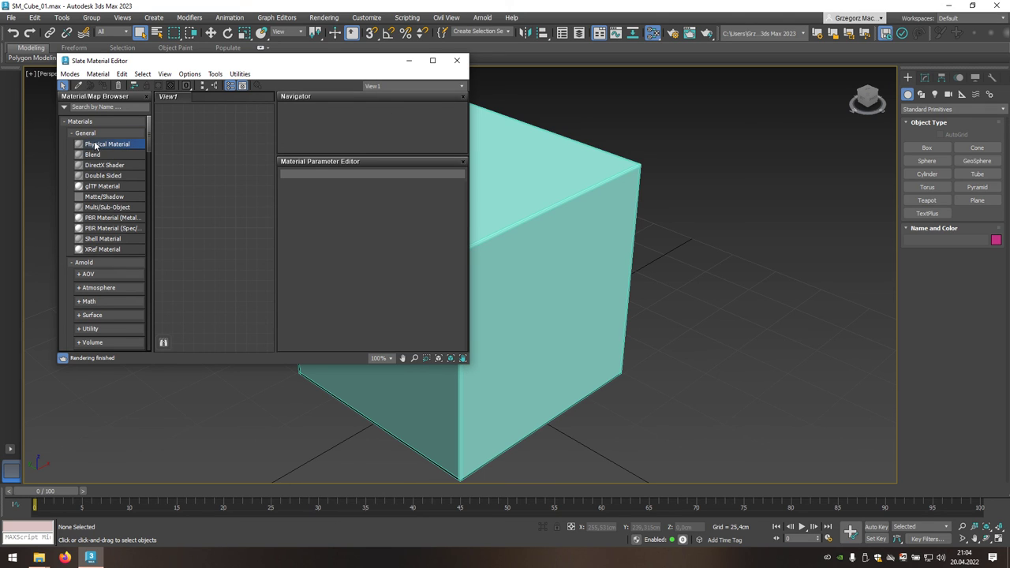
{"action": "left_click_drag", "start_coordinate": [92, 144], "coordinate": [192, 171]}
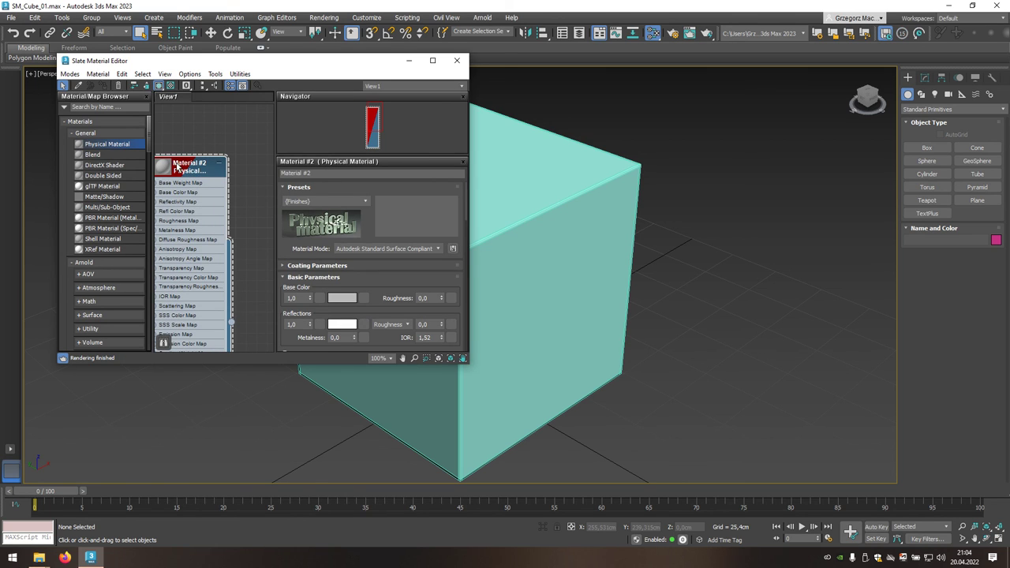
{"action": "left_click", "coordinate": [284, 173]}
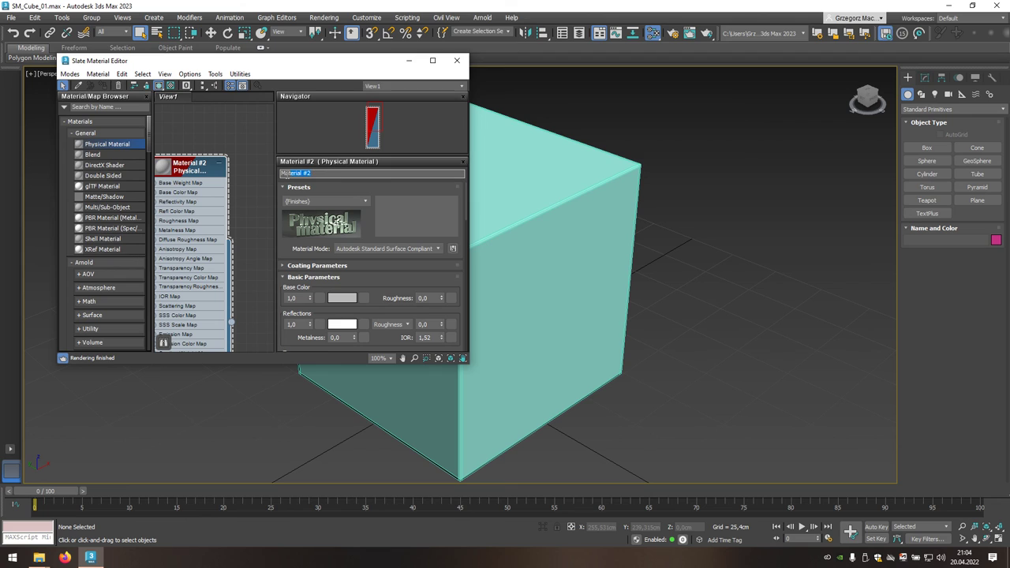
{"action": "type", "text": "M_Cu"}
{"action": "type", "text": "be_01"}
{"action": "left_click", "coordinate": [231, 324]}
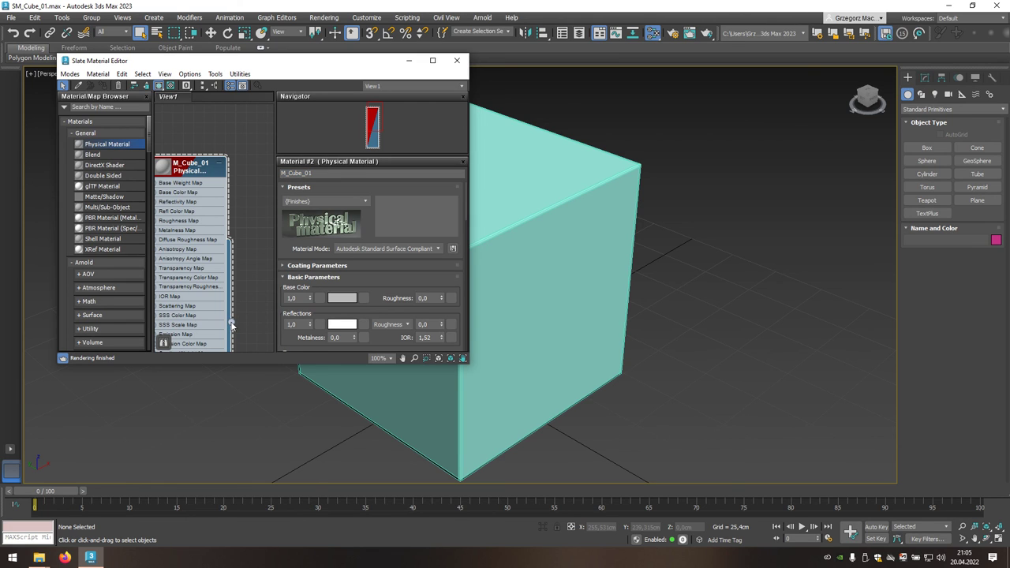
{"action": "mouse_move", "coordinate": [231, 325]}
{"action": "left_mouse_down"}
{"action": "mouse_move", "coordinate": [506, 296]}
{"action": "mouse_move", "coordinate": [537, 316]}
{"action": "mouse_move", "coordinate": [529, 299]}
{"action": "left_mouse_up"}
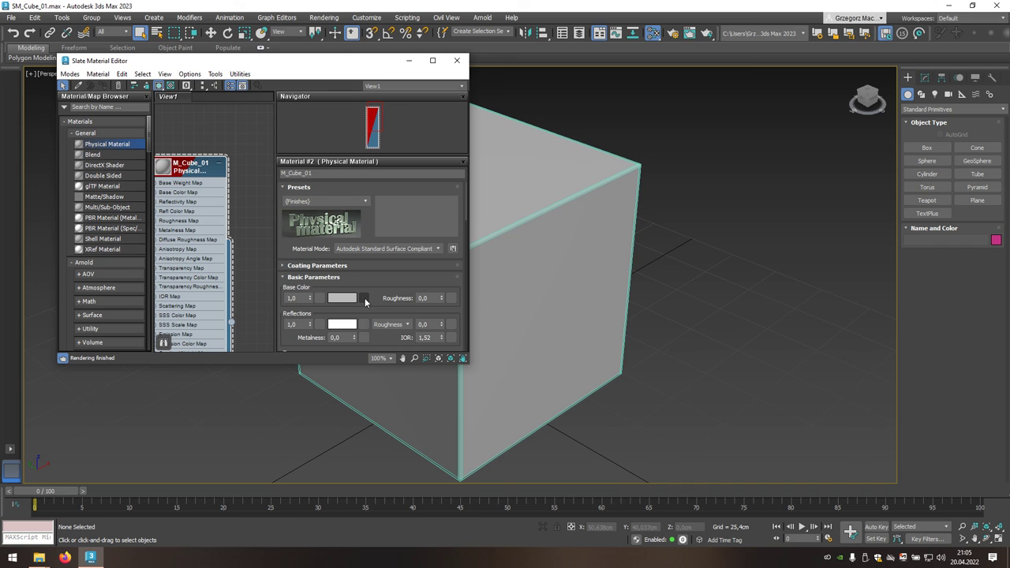
Load T_Cube_01_01.tga as a bitmap into M_Cube_01's Base Color and view the textured cube.
{"action": "left_click", "coordinate": [364, 298]}
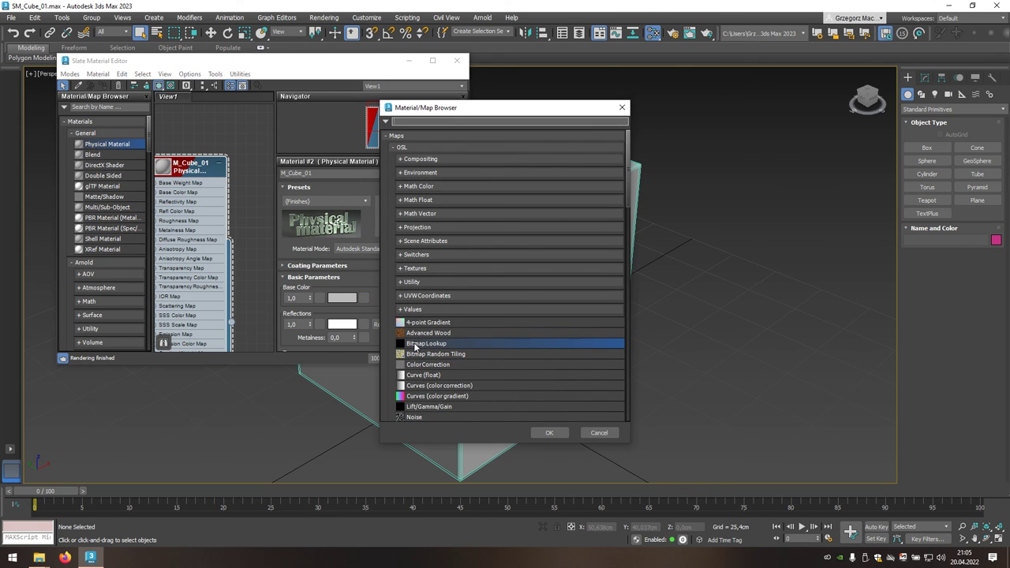
{"action": "left_click", "coordinate": [457, 348]}
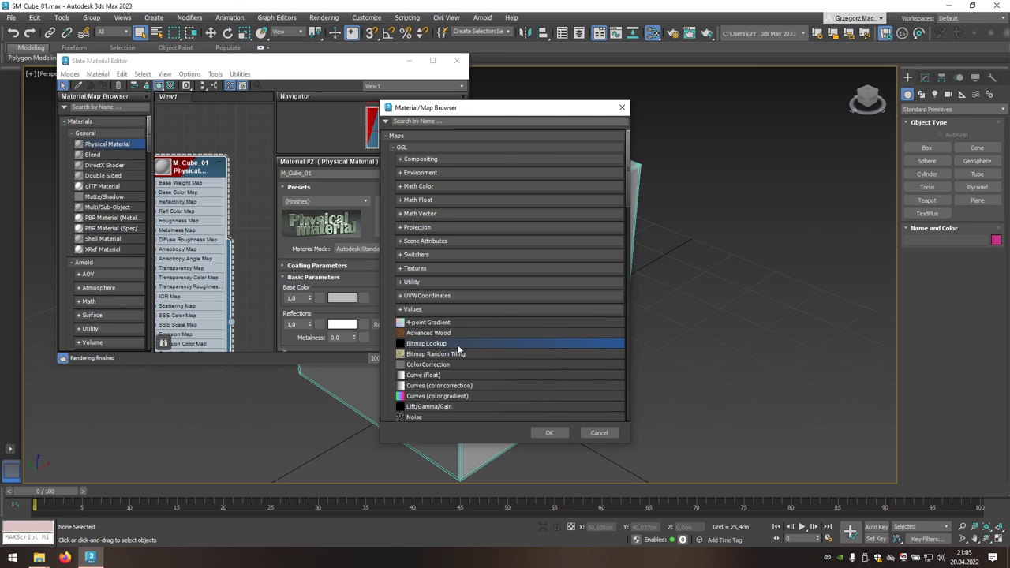
{"action": "left_click", "coordinate": [545, 432]}
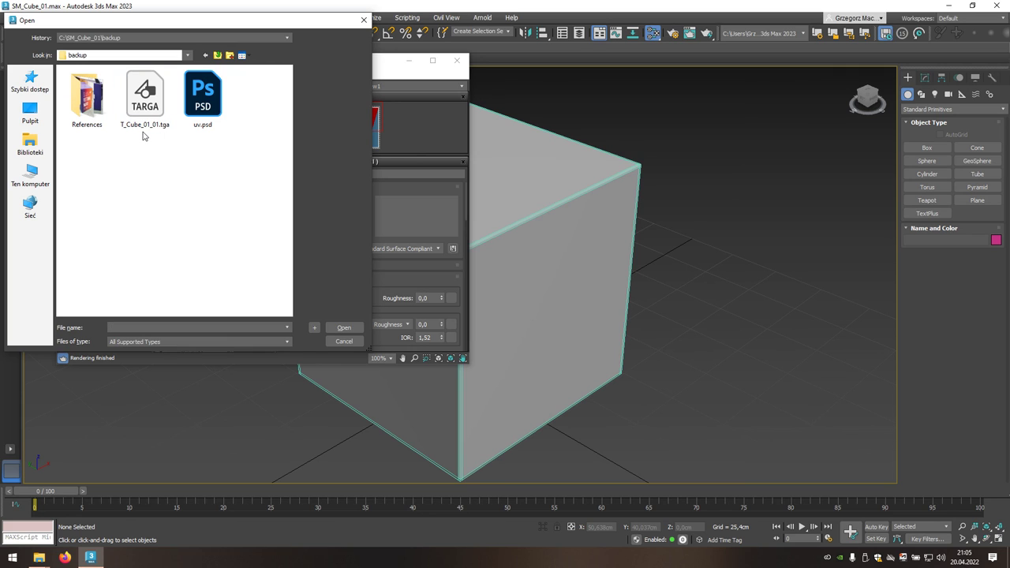
{"action": "left_click", "coordinate": [144, 113]}
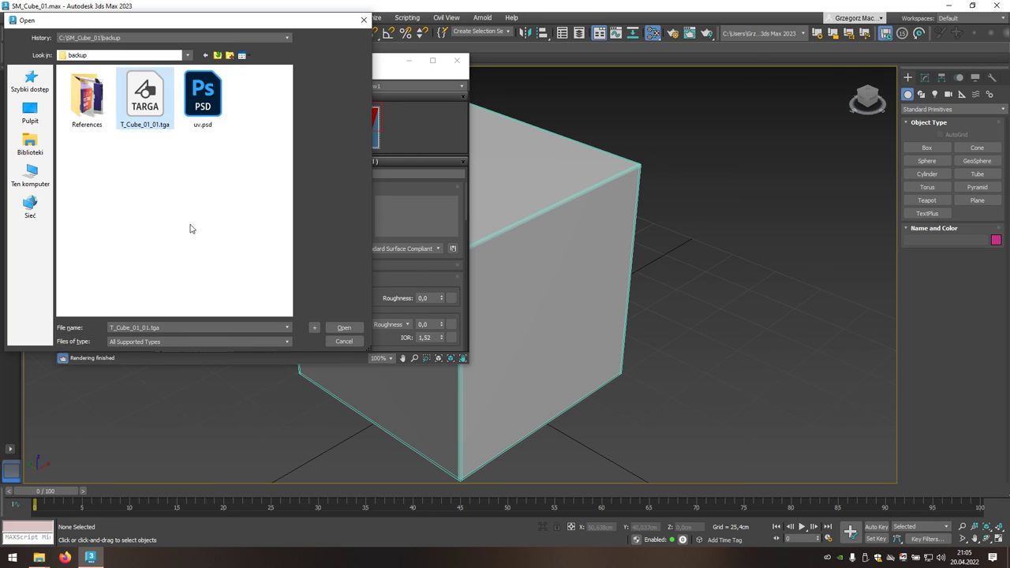
{"action": "left_click", "coordinate": [338, 325]}
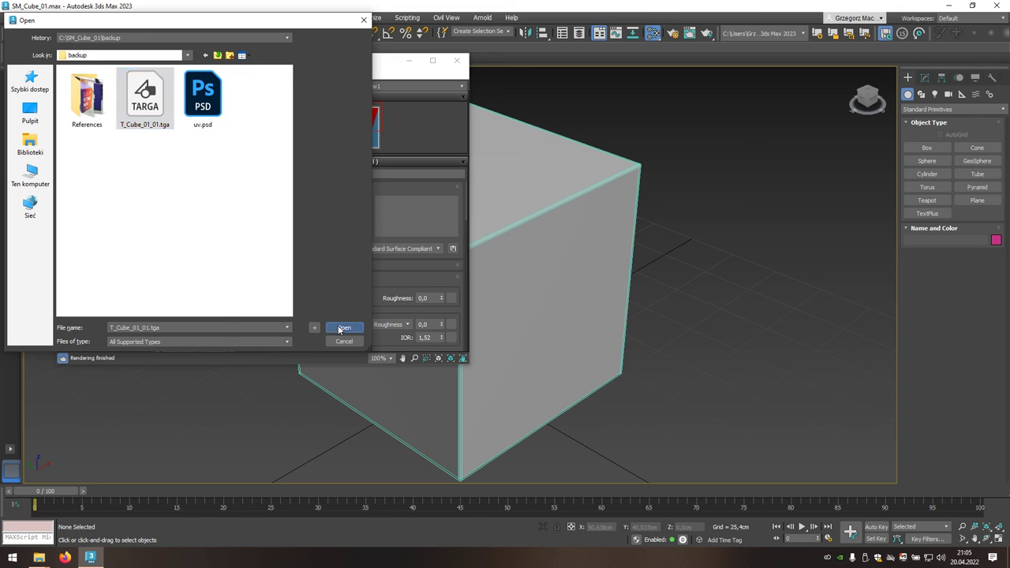
{"action": "left_click", "coordinate": [456, 60]}
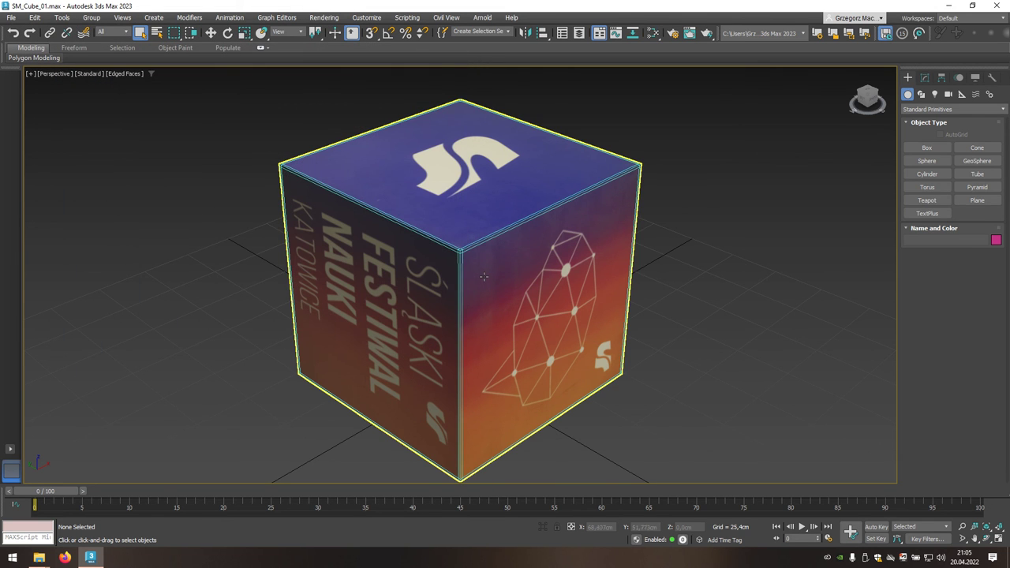
{"action": "mouse_move", "coordinate": [484, 277]}
{"action": "left_mouse_down"}
{"action": "mouse_move", "coordinate": [369, 243]}
{"action": "mouse_move", "coordinate": [447, 273]}
{"action": "mouse_move", "coordinate": [488, 278]}
{"action": "left_mouse_up"}
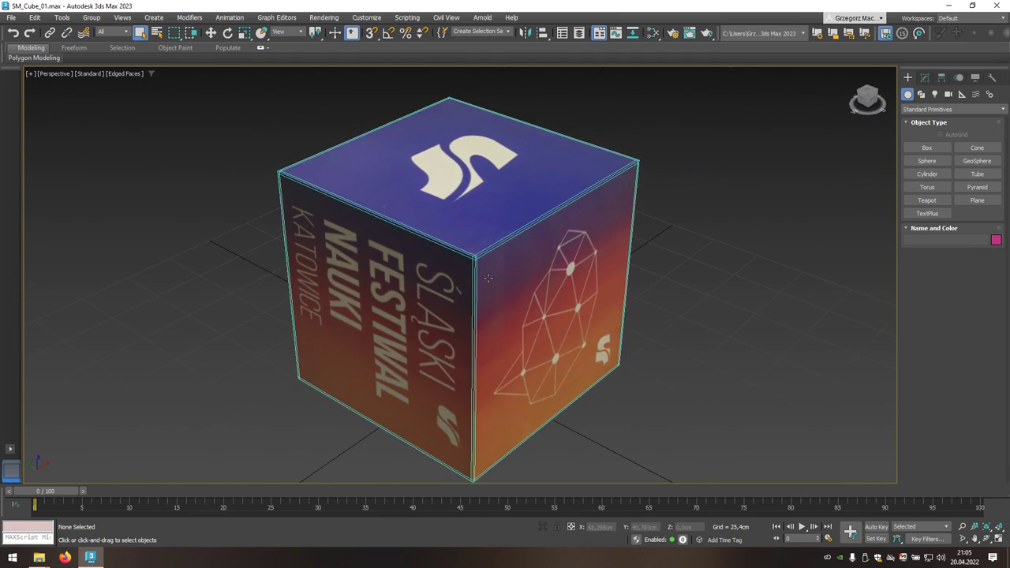